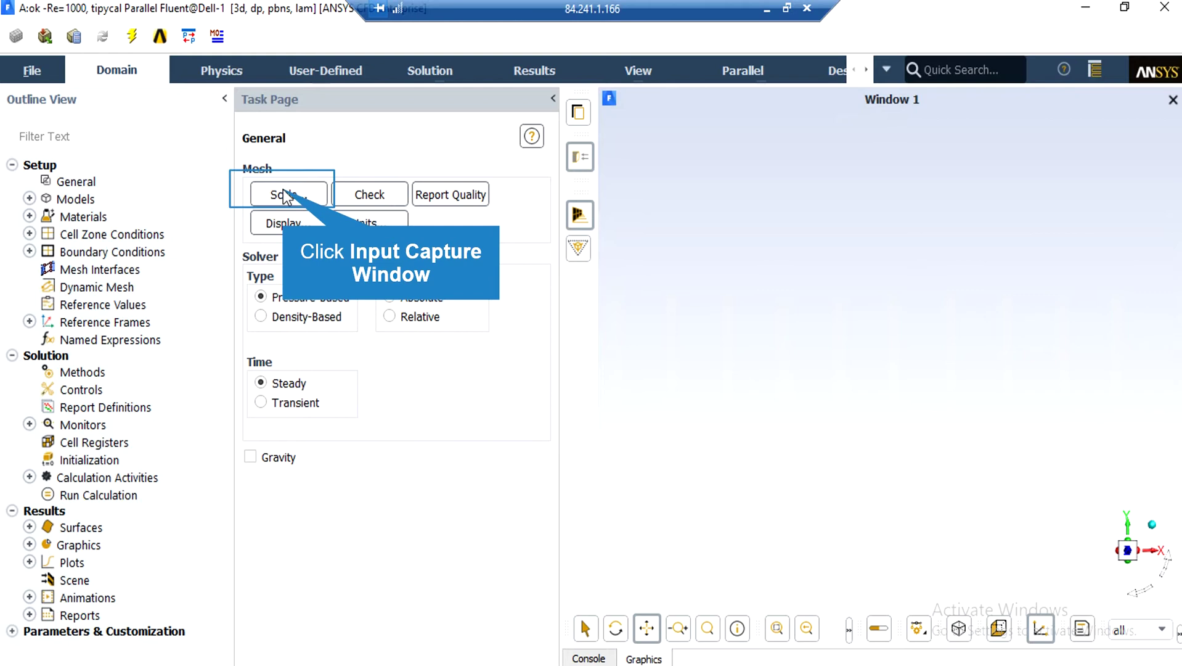
Step: Inspect the mesh through its domain extents, mesh check, quality report and display settings
left_click(285, 196)
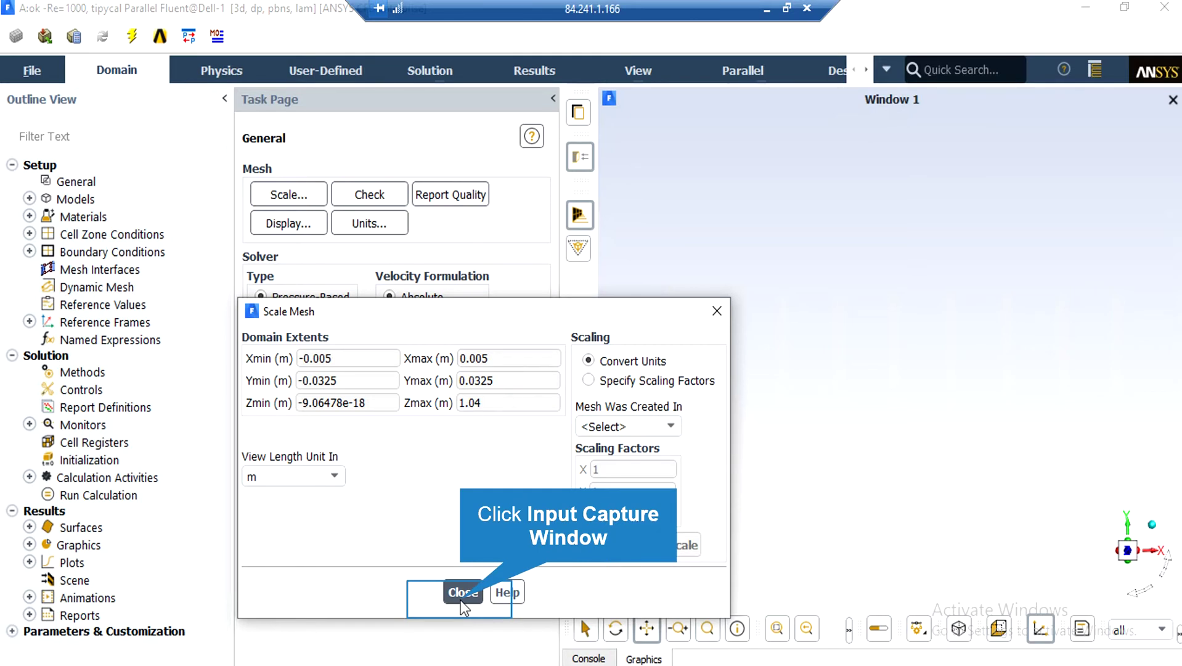
left_click(463, 593)
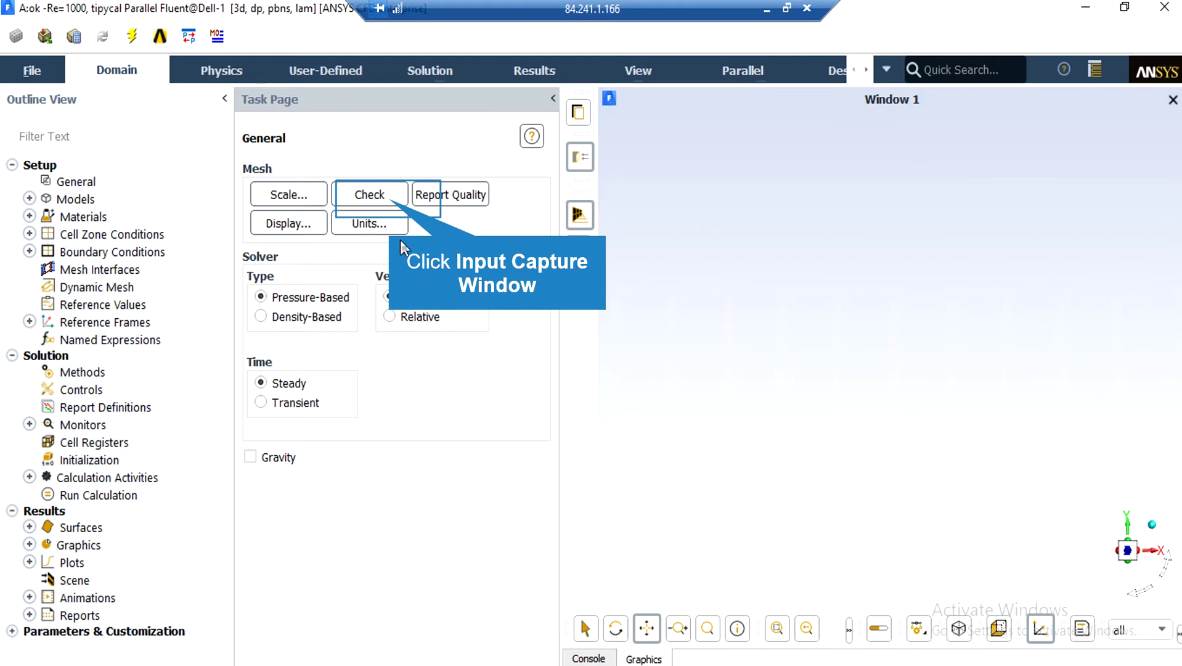
left_click(392, 205)
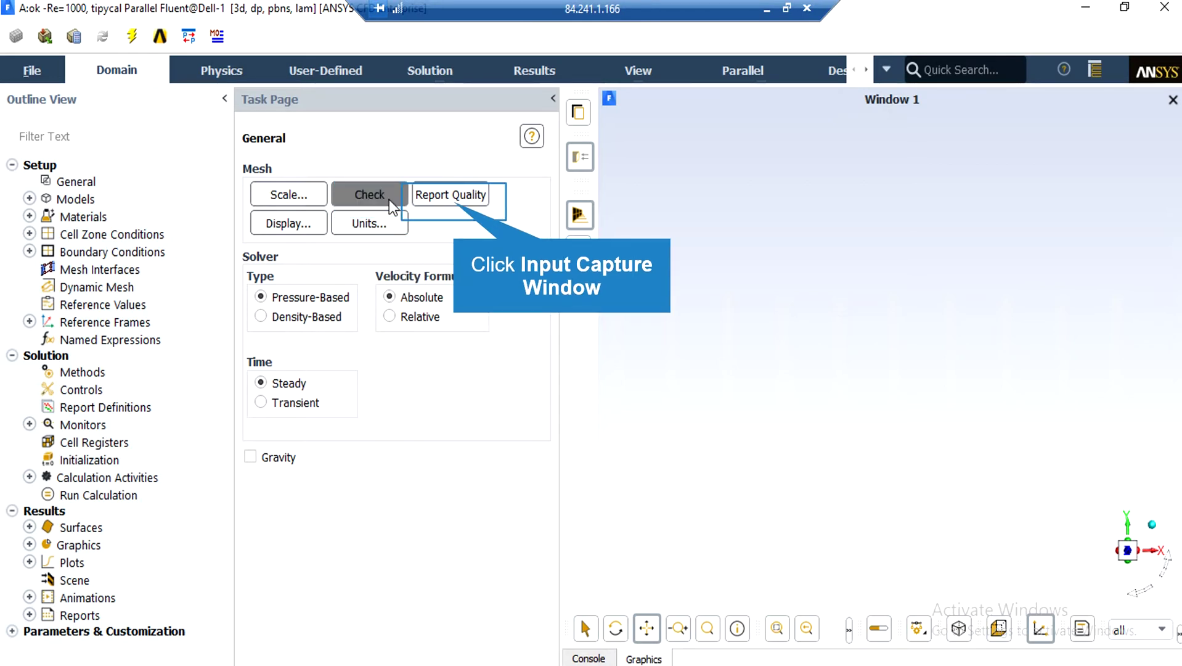
left_click(455, 202)
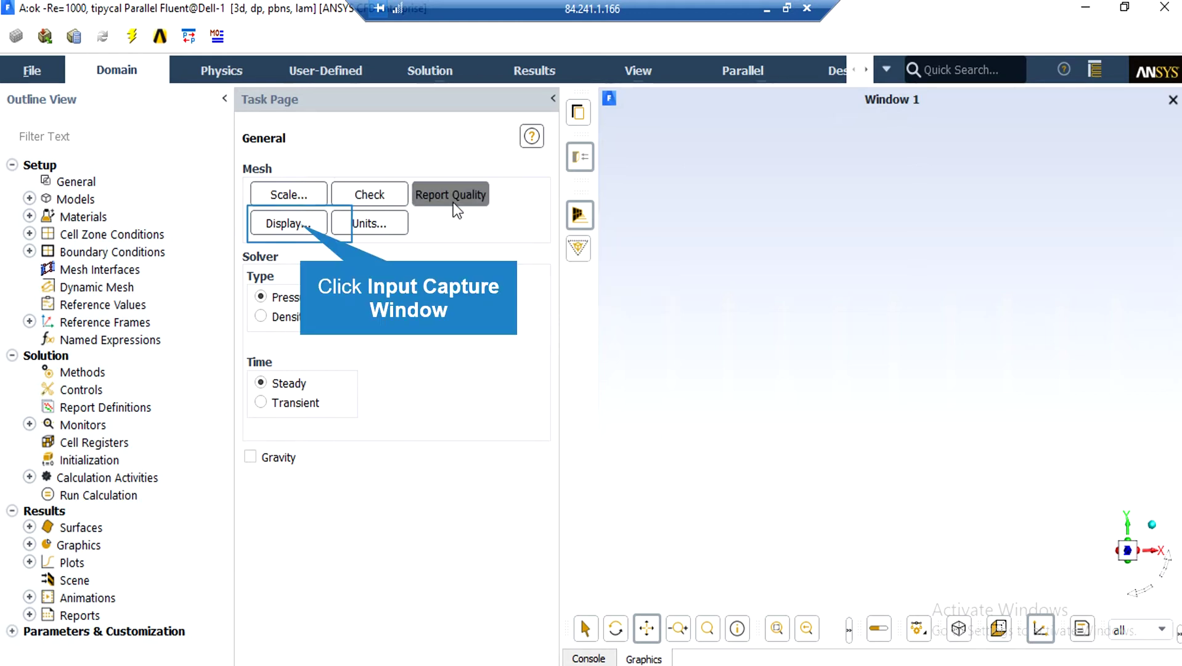
left_click(302, 229)
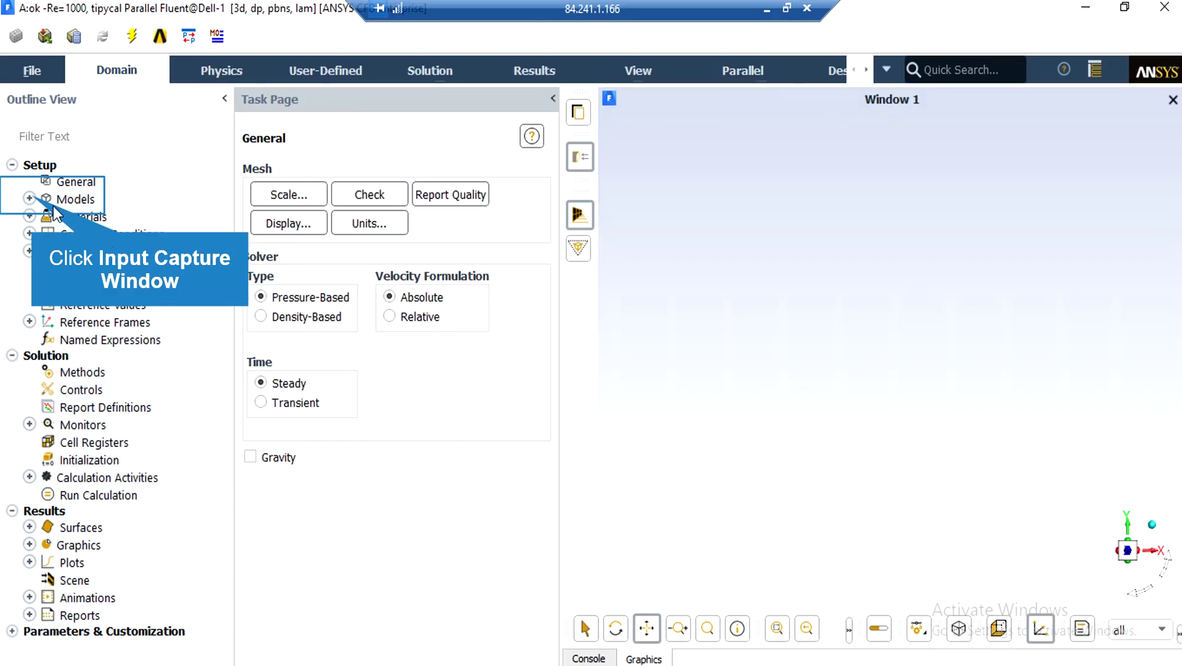
Step: Review the Energy and Viscous model settings without changing them
left_click(29, 198)
double_click(85, 233)
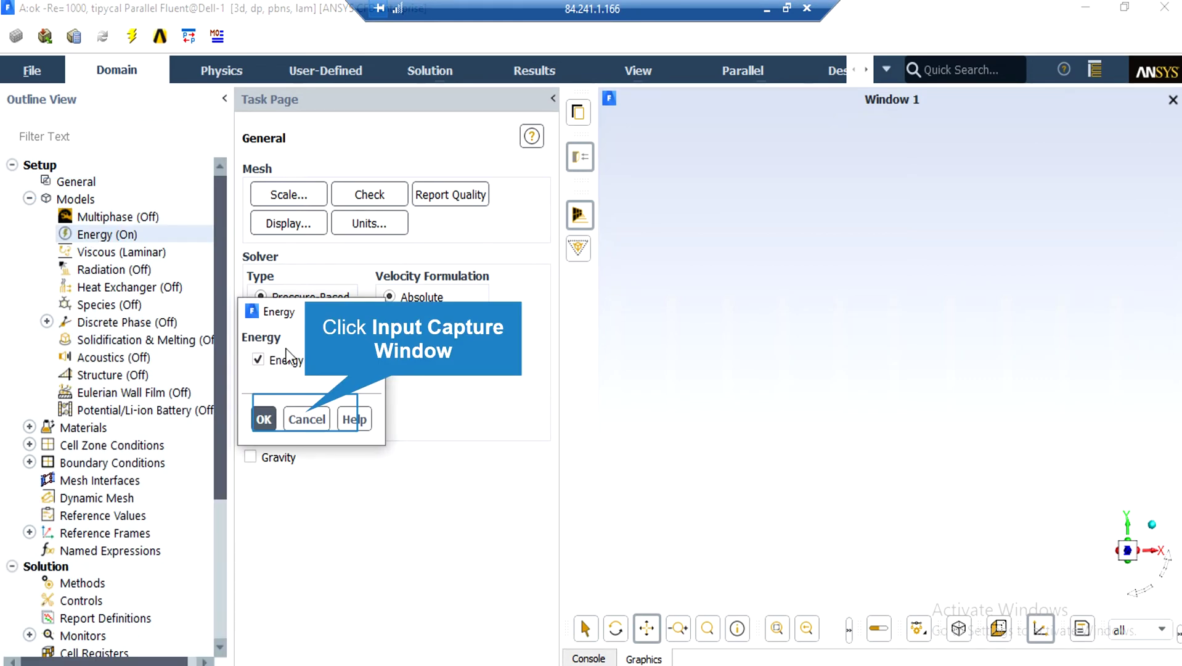
left_click(307, 421)
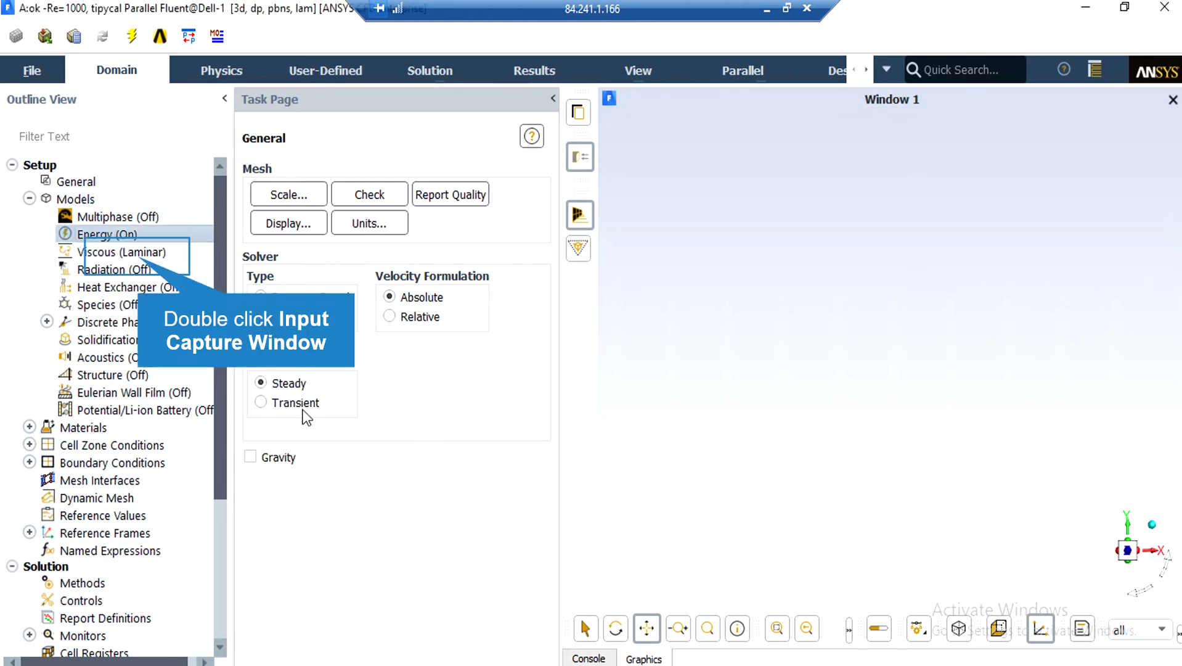
double_click(141, 253)
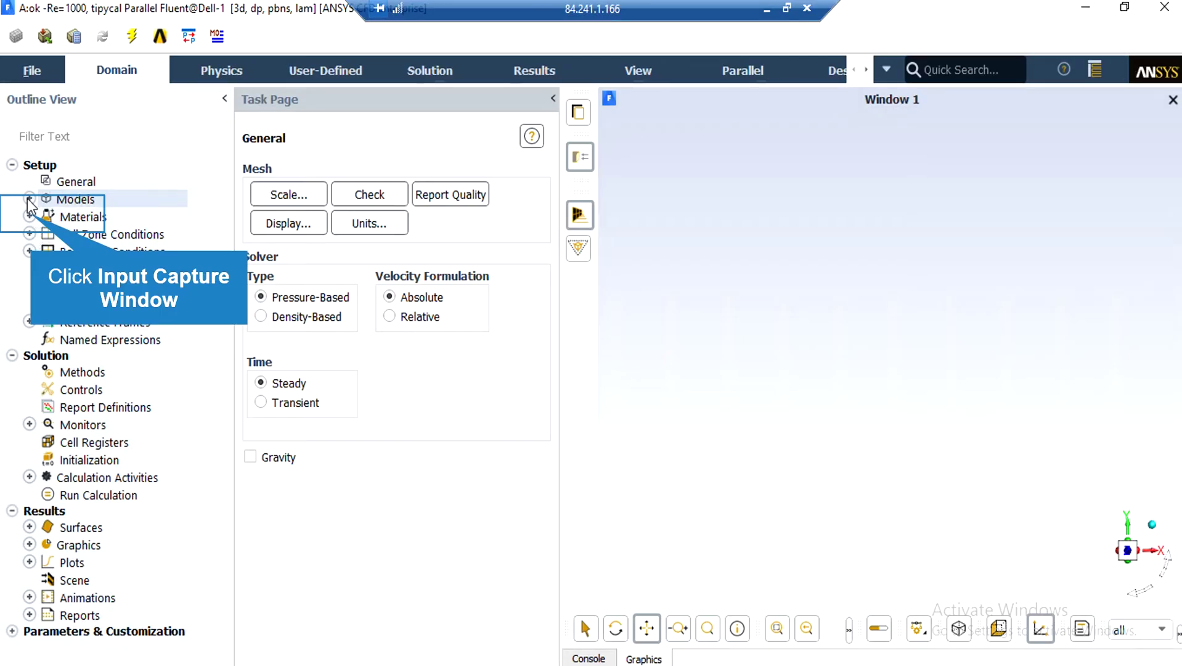
Step: Review the properties of the fluid-1 material and open the Fluent Database from the fluid-2 material
left_click(30, 216)
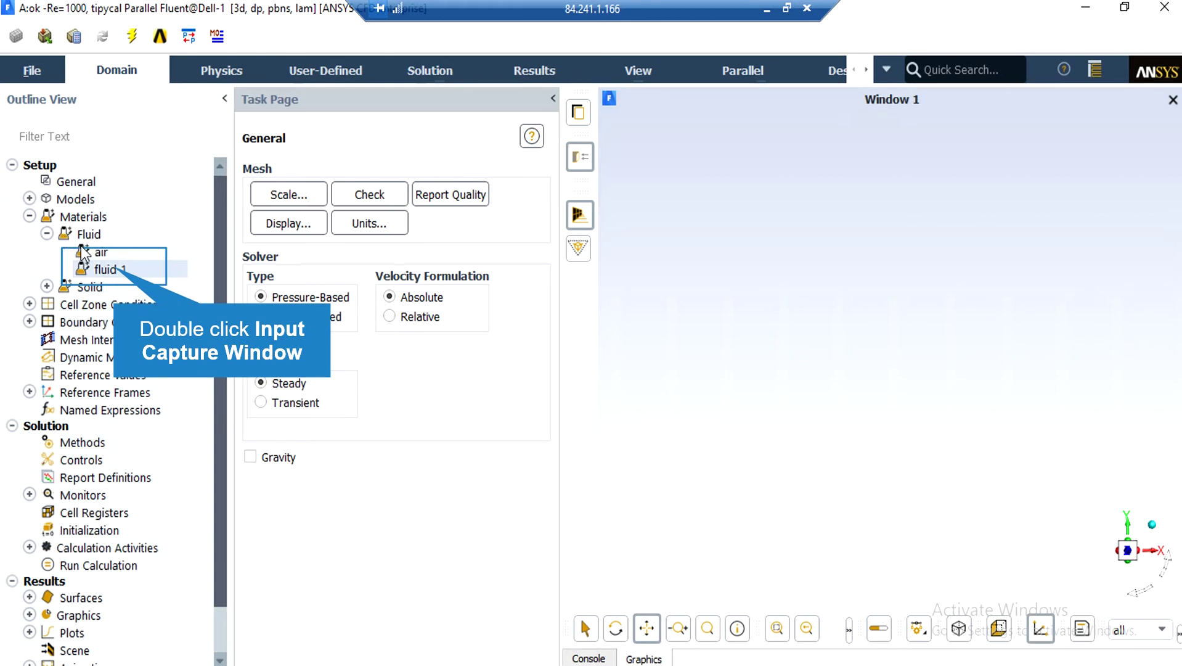
double_click(115, 270)
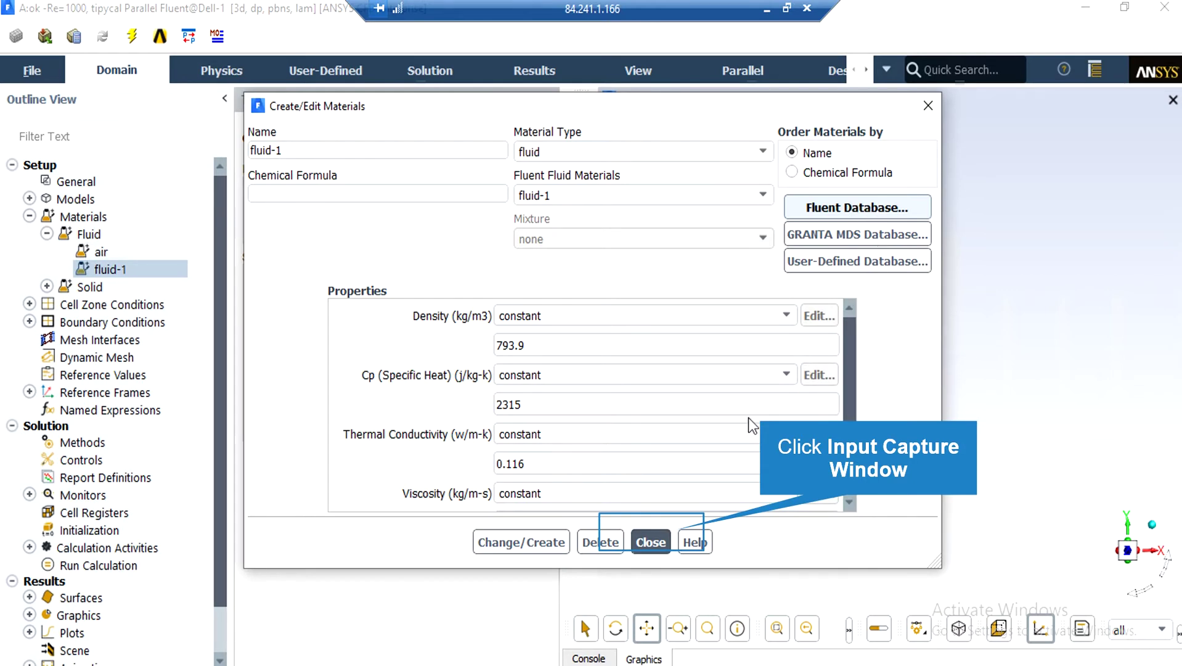
left_click(652, 533)
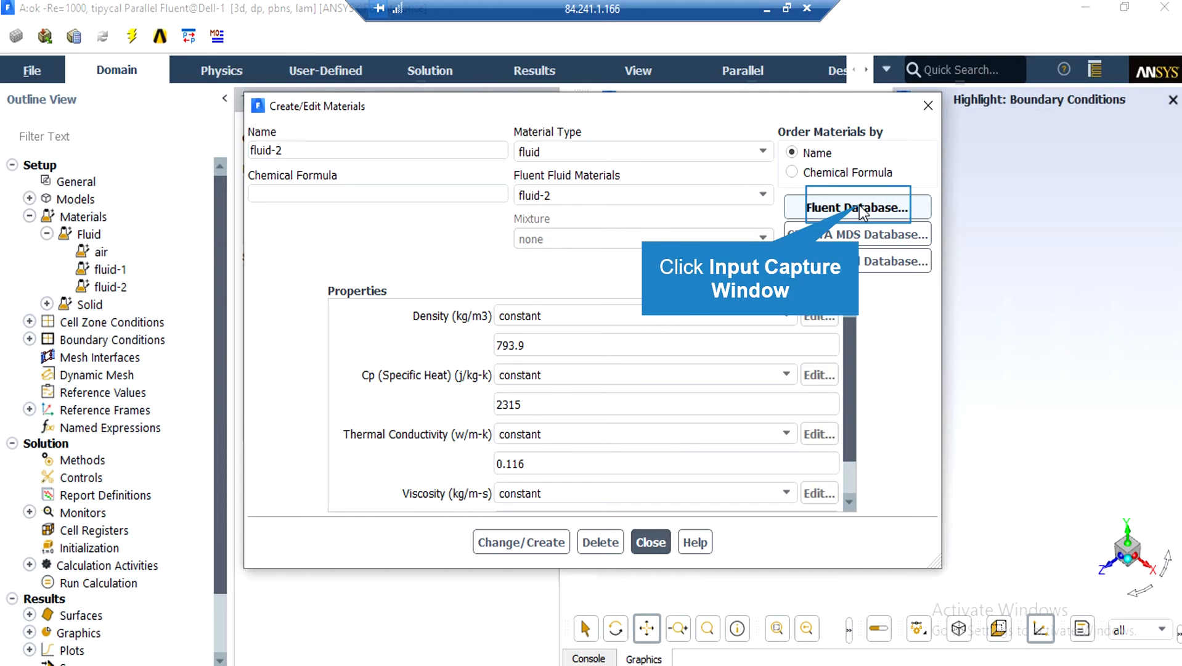
left_click(861, 210)
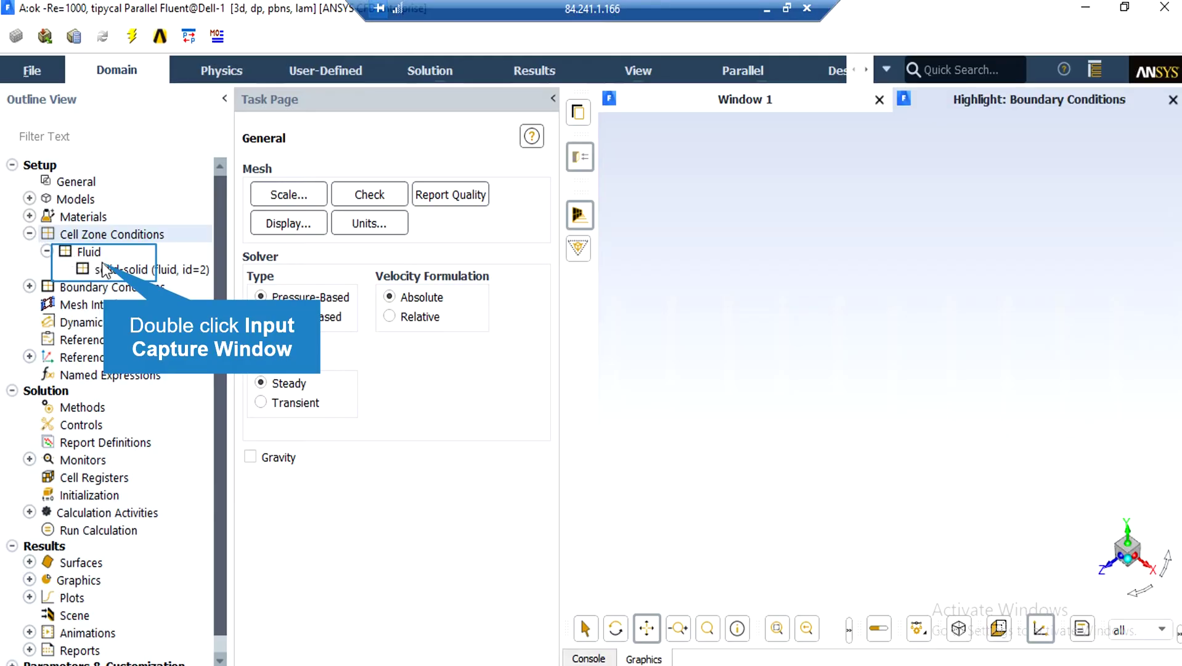
Step: Review the solid-solid fluid cell zone and the settings of the inlet and outlet boundaries
double_click(107, 270)
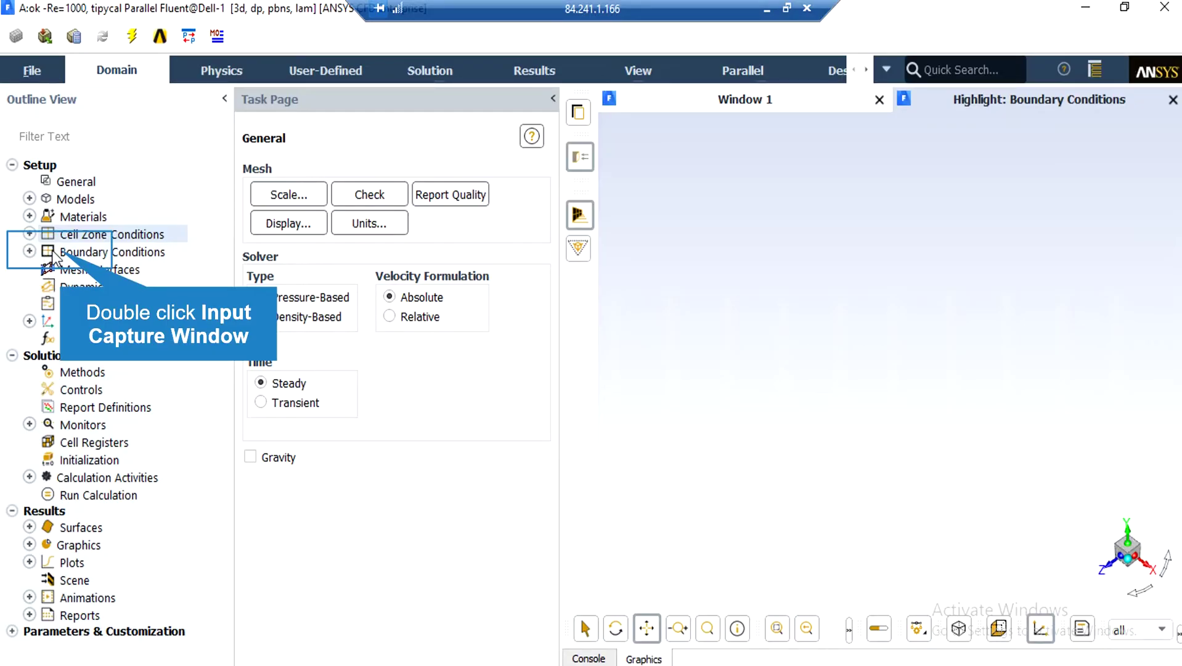
double_click(49, 252)
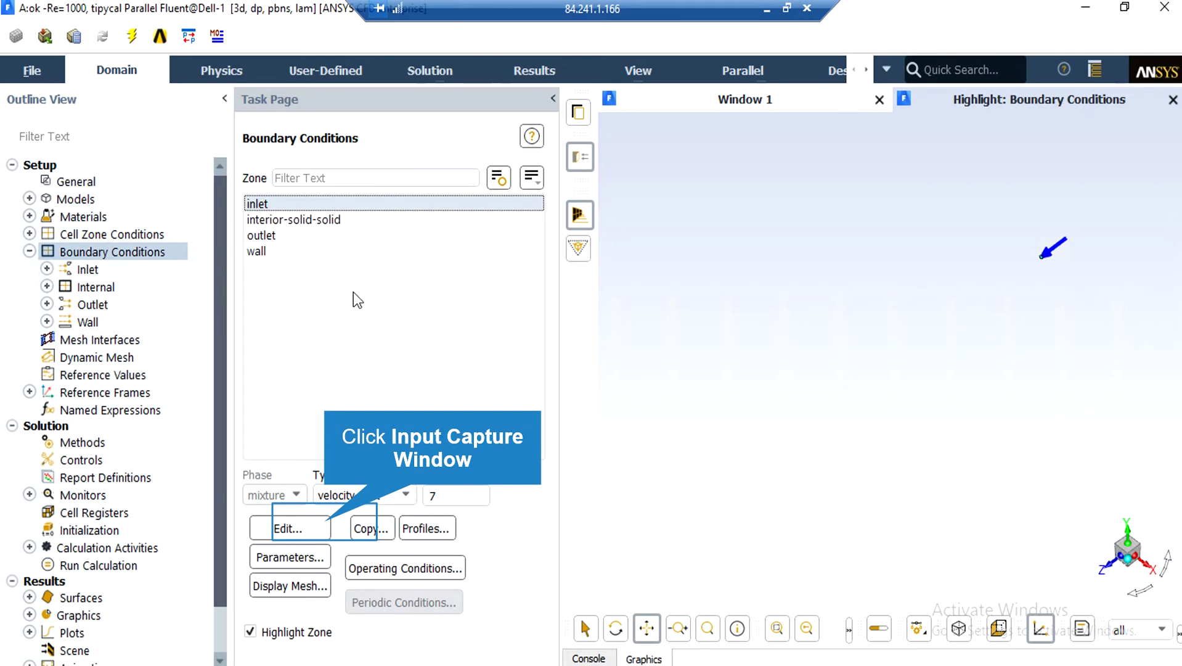
left_click(329, 526)
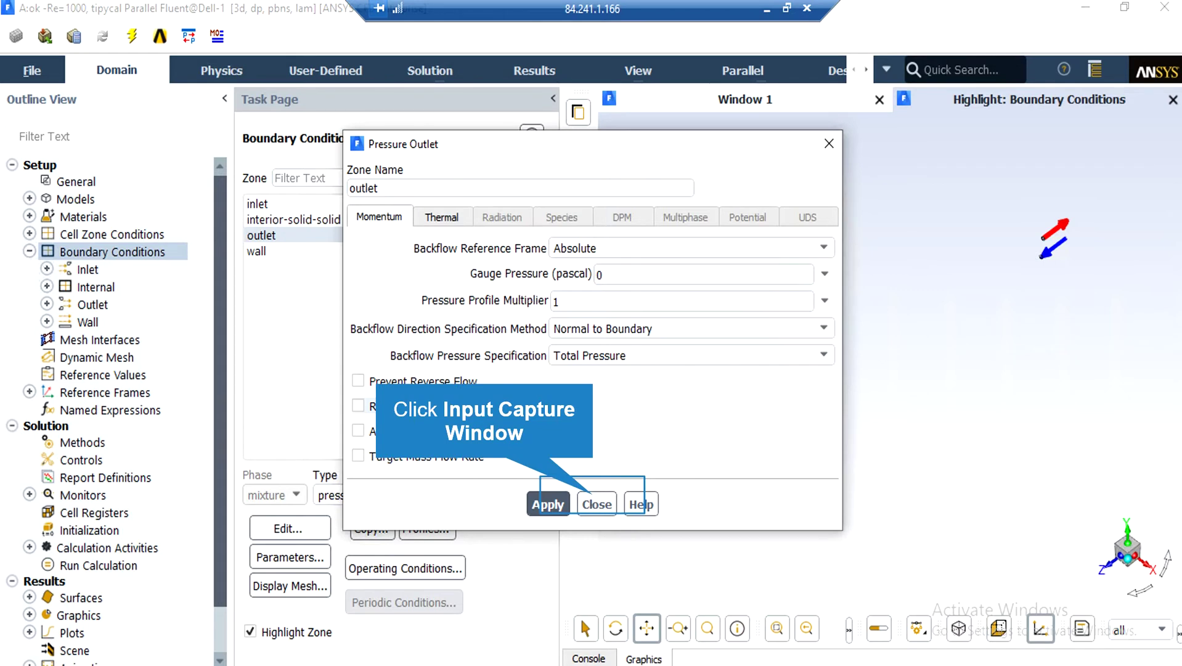
left_click(595, 503)
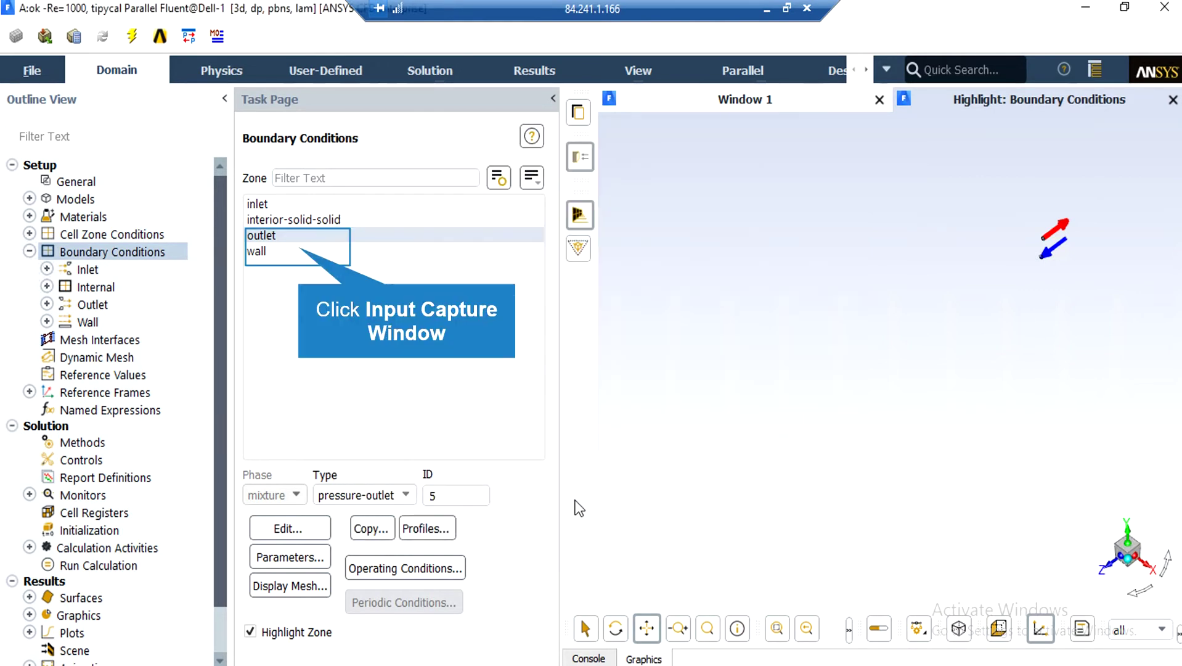
Step: Examine the momentum and thermal settings of the wall boundary
left_click(302, 253)
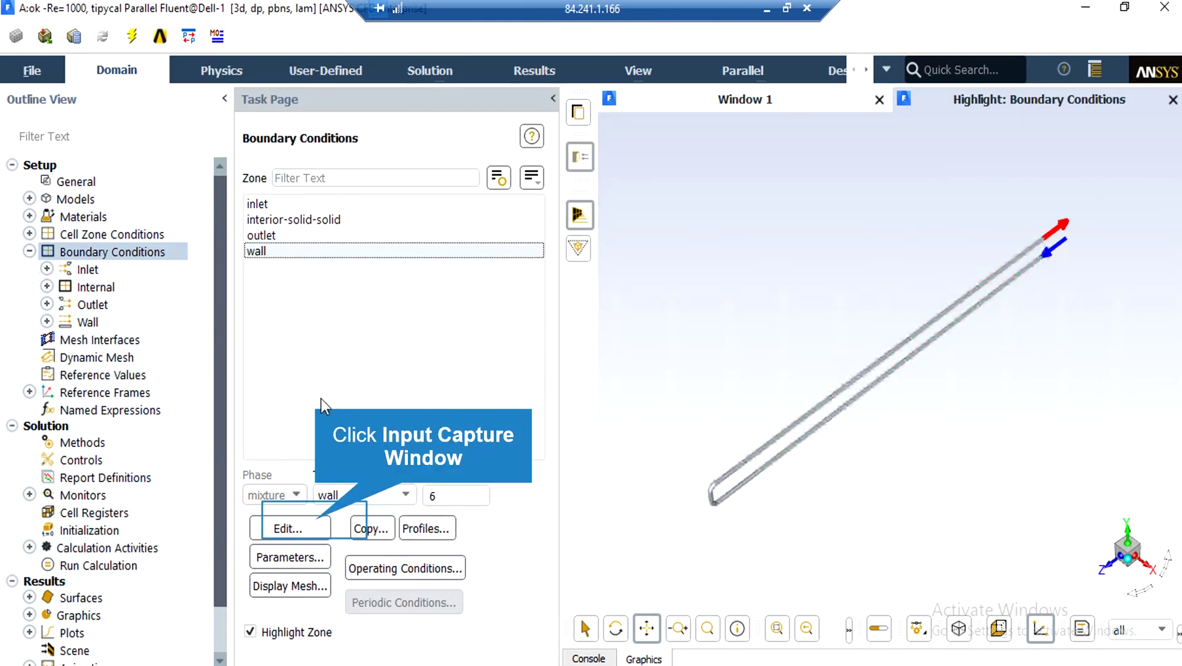
left_click(320, 531)
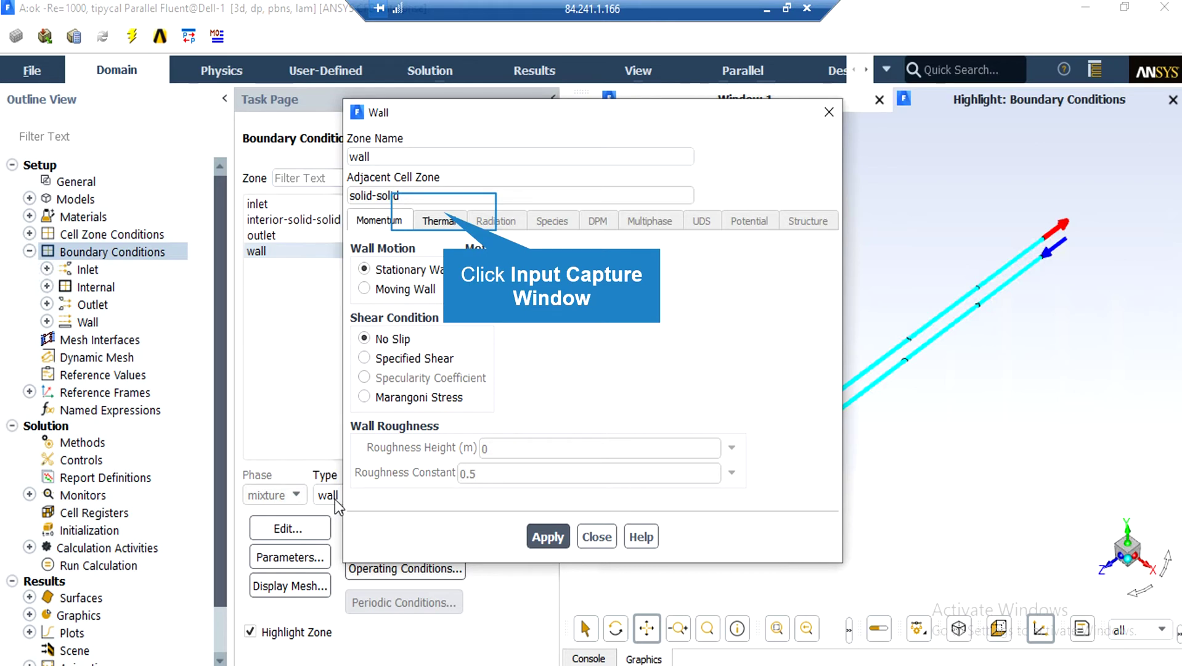
left_click(444, 220)
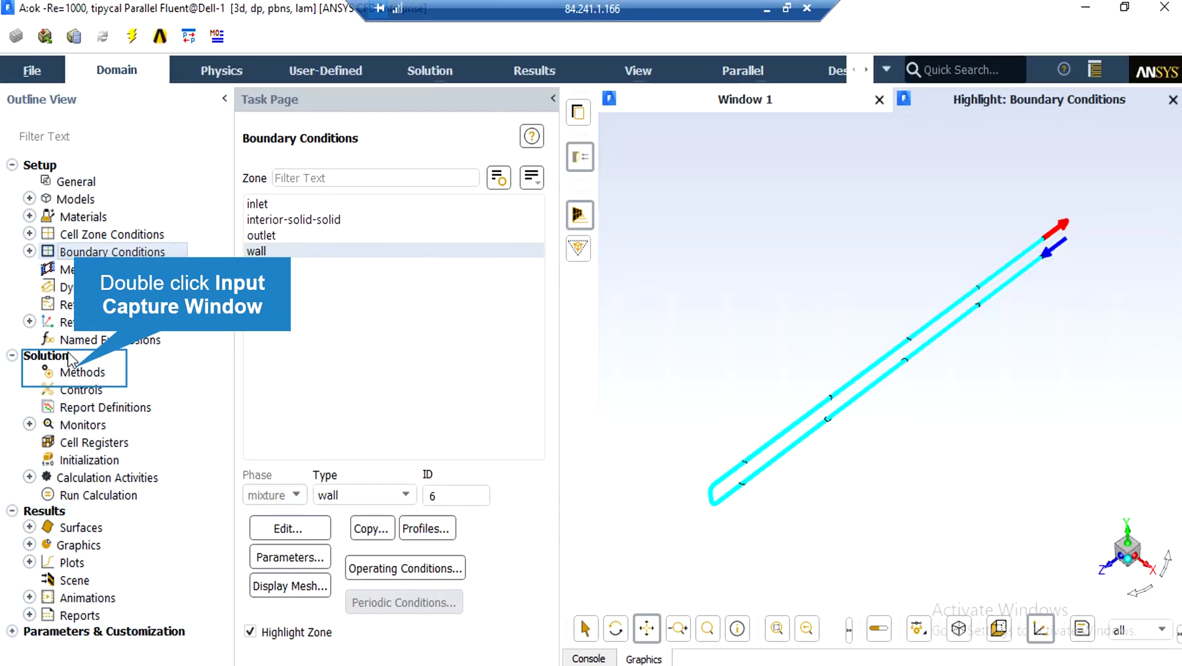
Step: Review the solver setup: solution methods, under-relaxation factors, available report definition types and the residual monitor
double_click(77, 373)
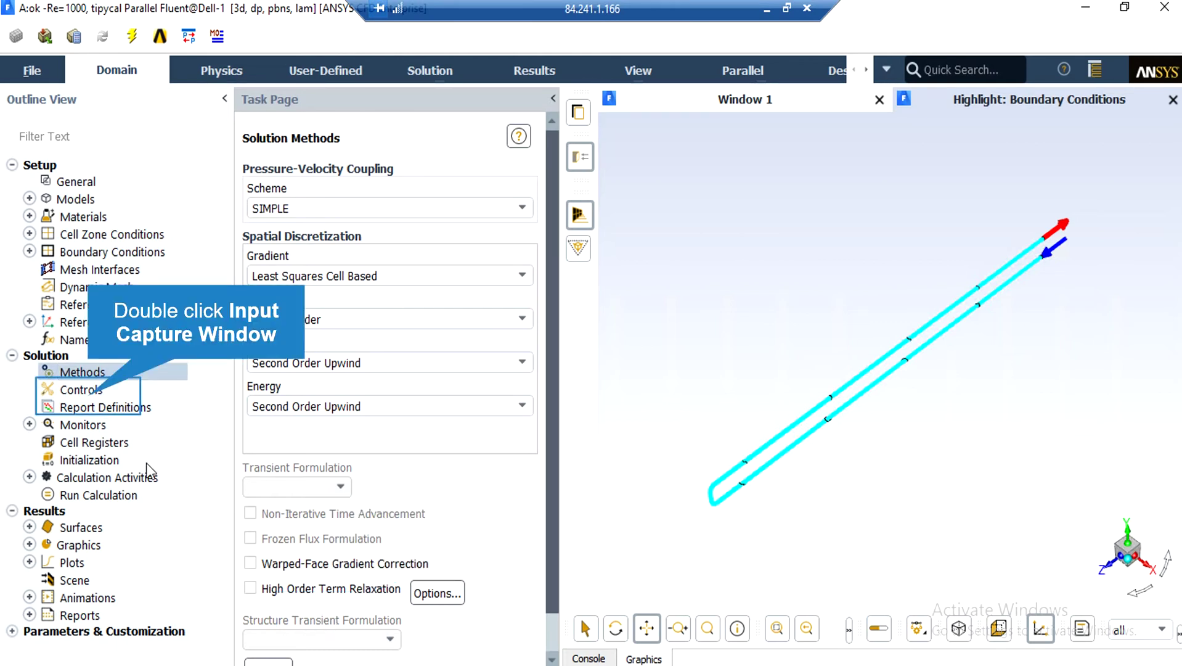
double_click(89, 396)
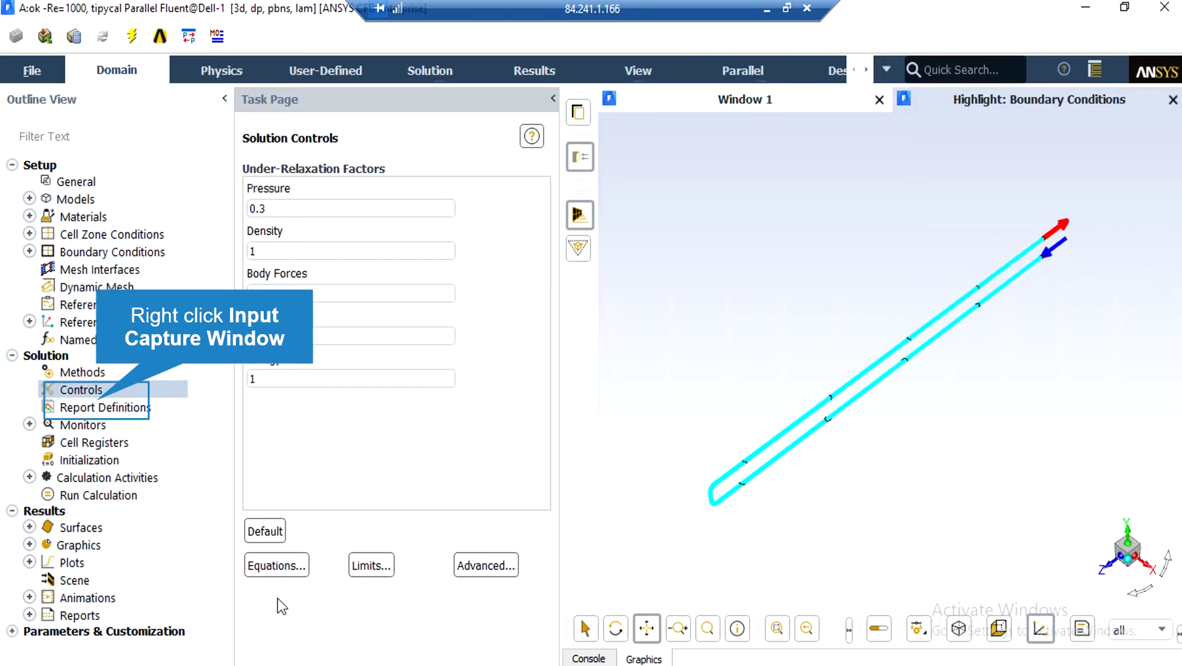
right_click(102, 407)
mouse_move(220, 517)
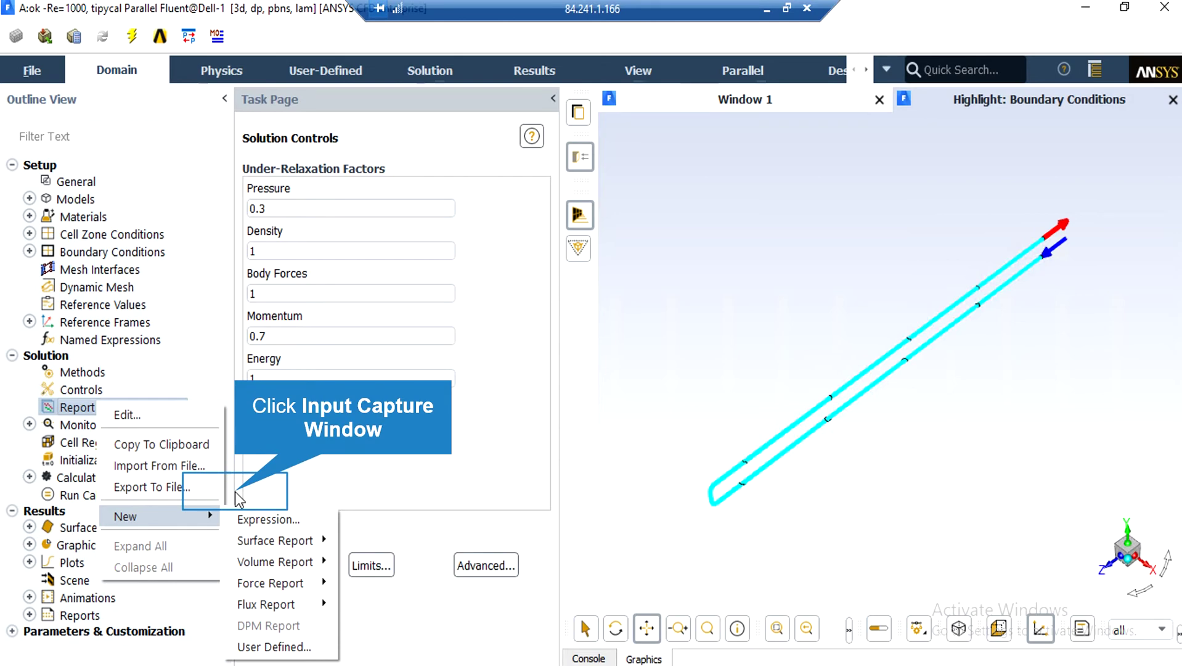
left_click(238, 496)
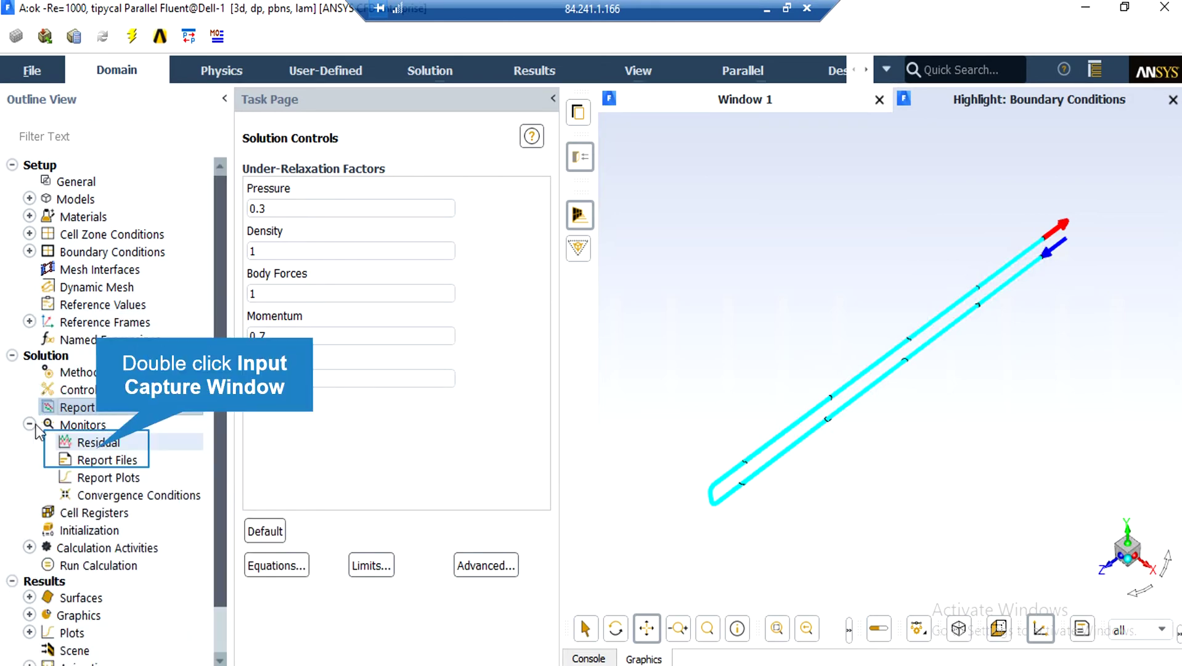
double_click(98, 446)
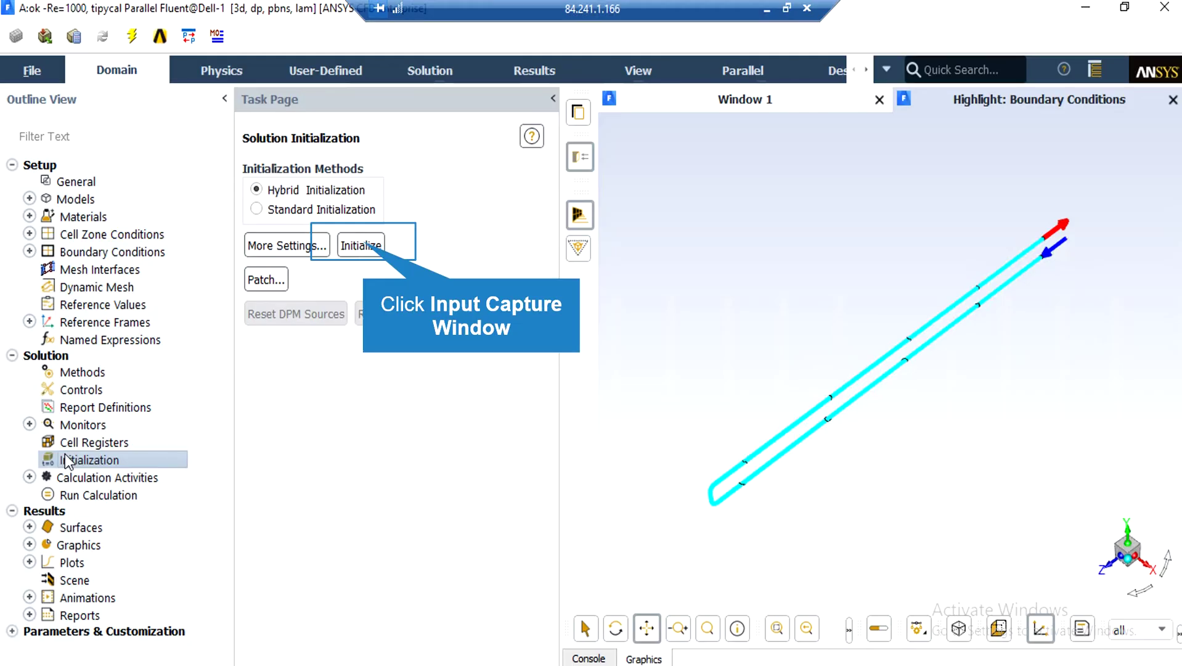
Step: Initialize the solution with Hybrid Initialization and open the run calculation settings
left_click(364, 245)
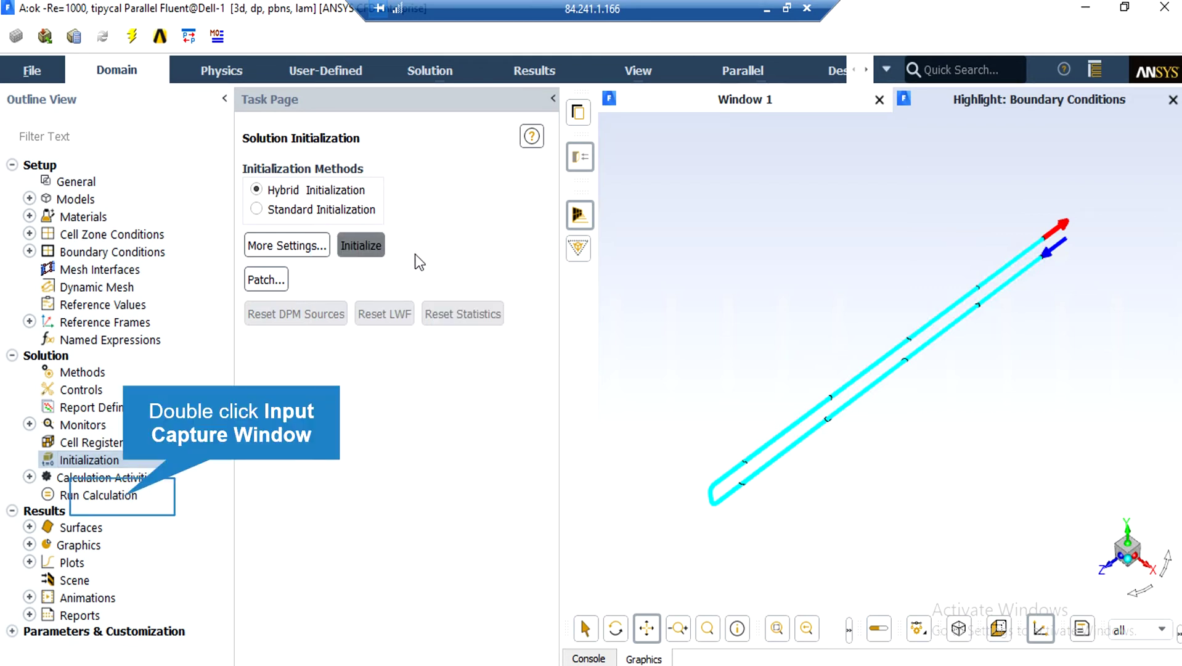
double_click(124, 497)
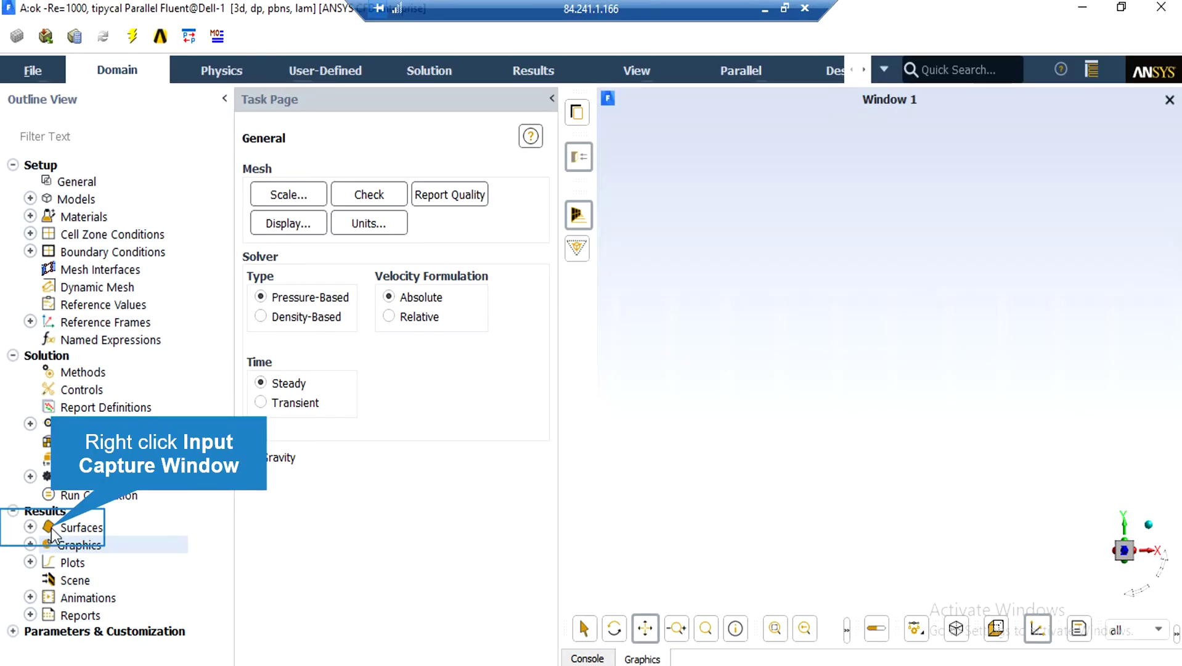
Step: Open the settings for a new plane surface in the results
left_click(79, 562)
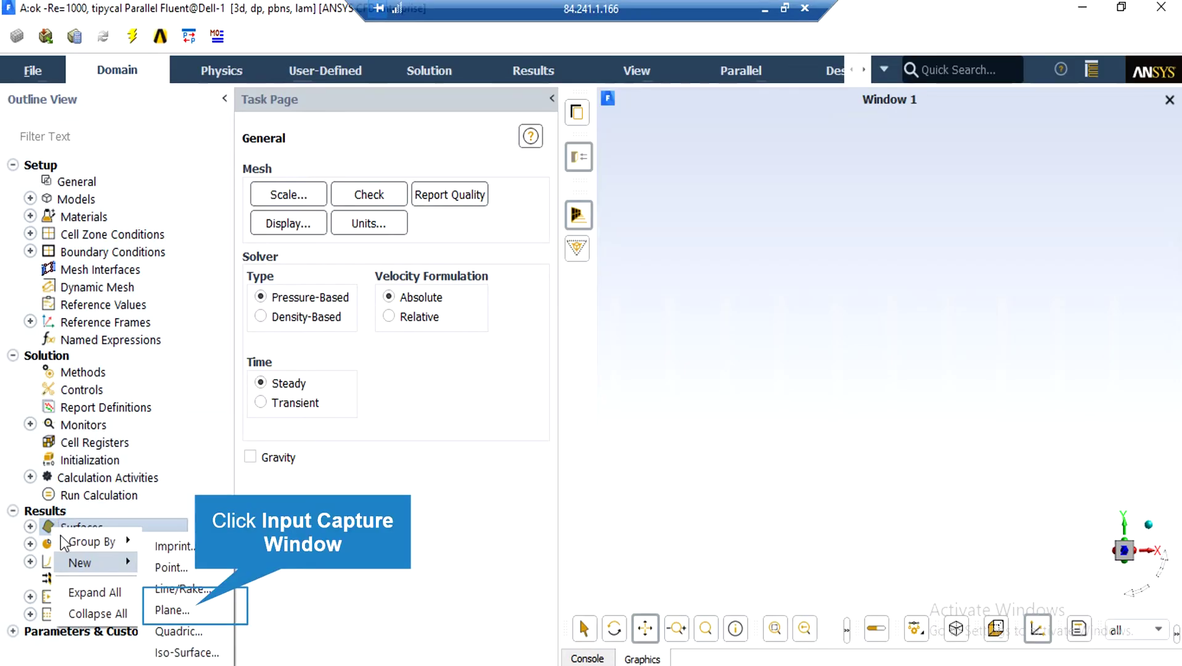
left_click(196, 609)
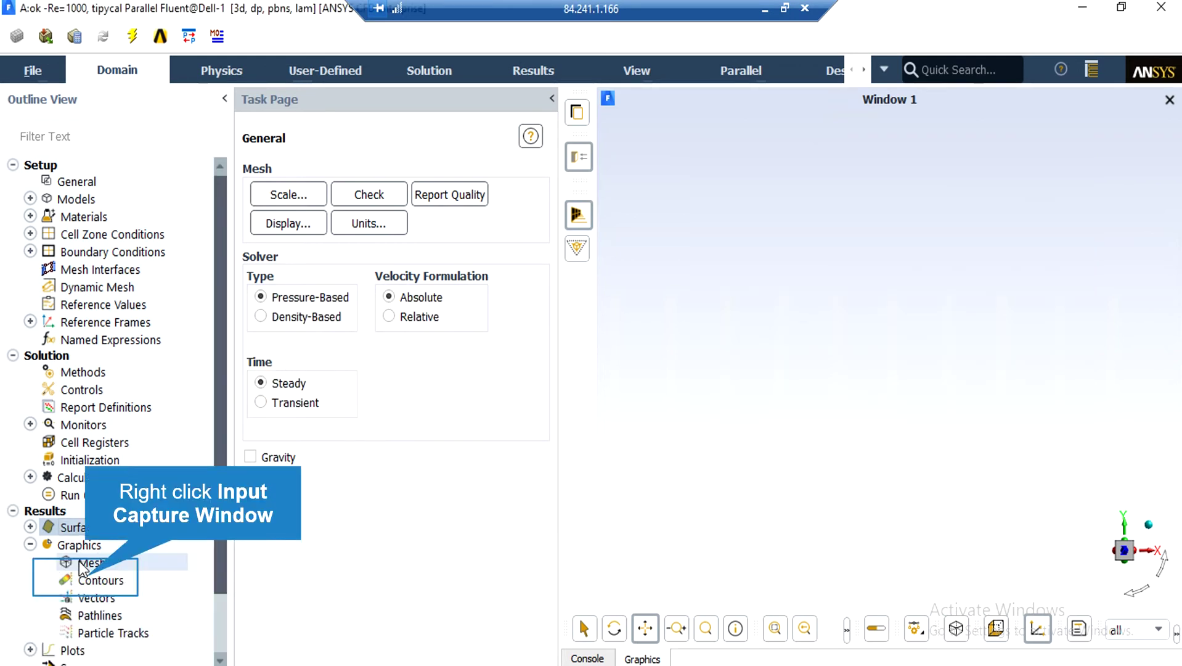
Step: Create and display a filled Static Temperature contour on plane-11, and switch the plotted variable to Velocity
right_click(92, 580)
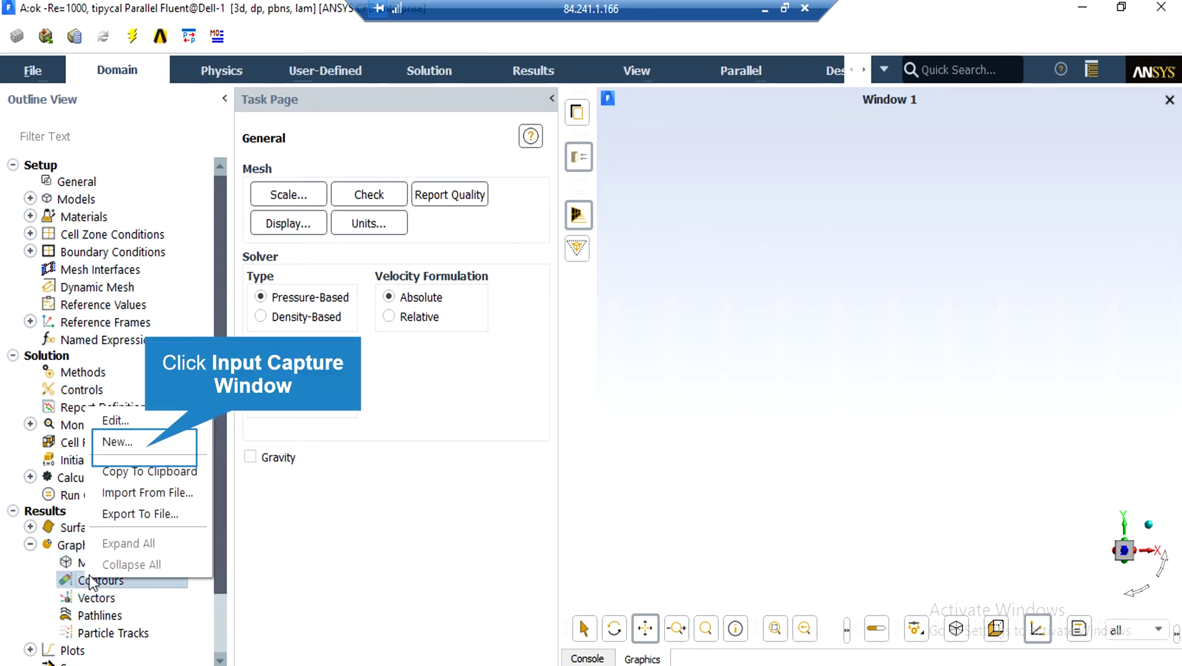
left_click(150, 442)
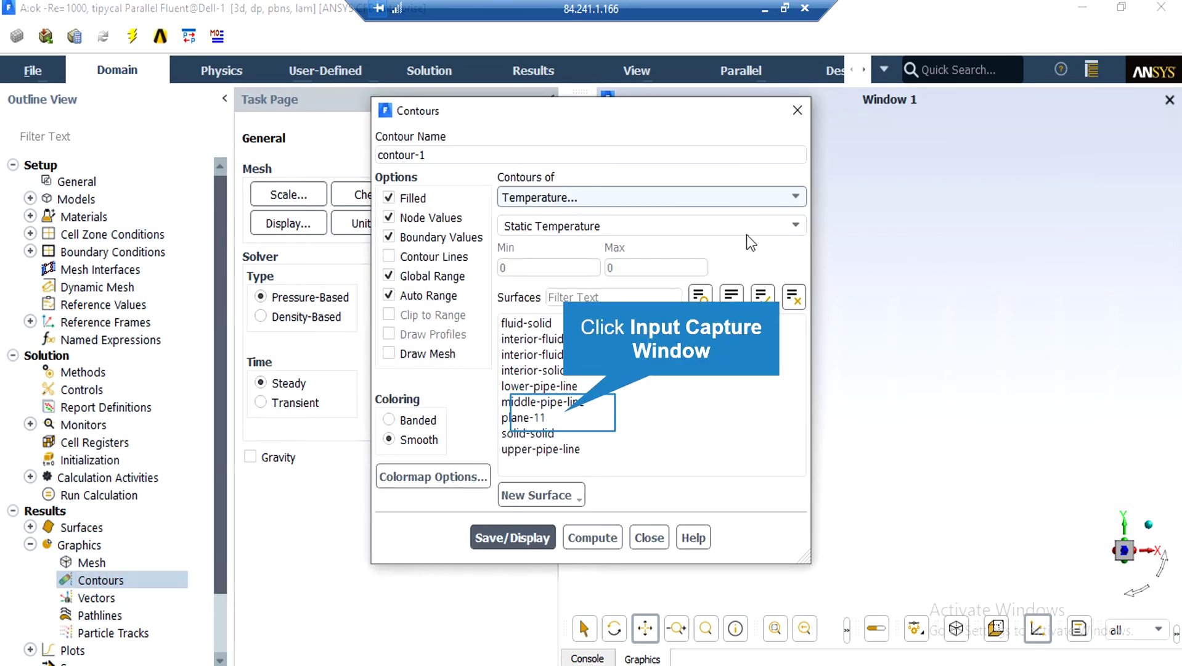
left_click(566, 418)
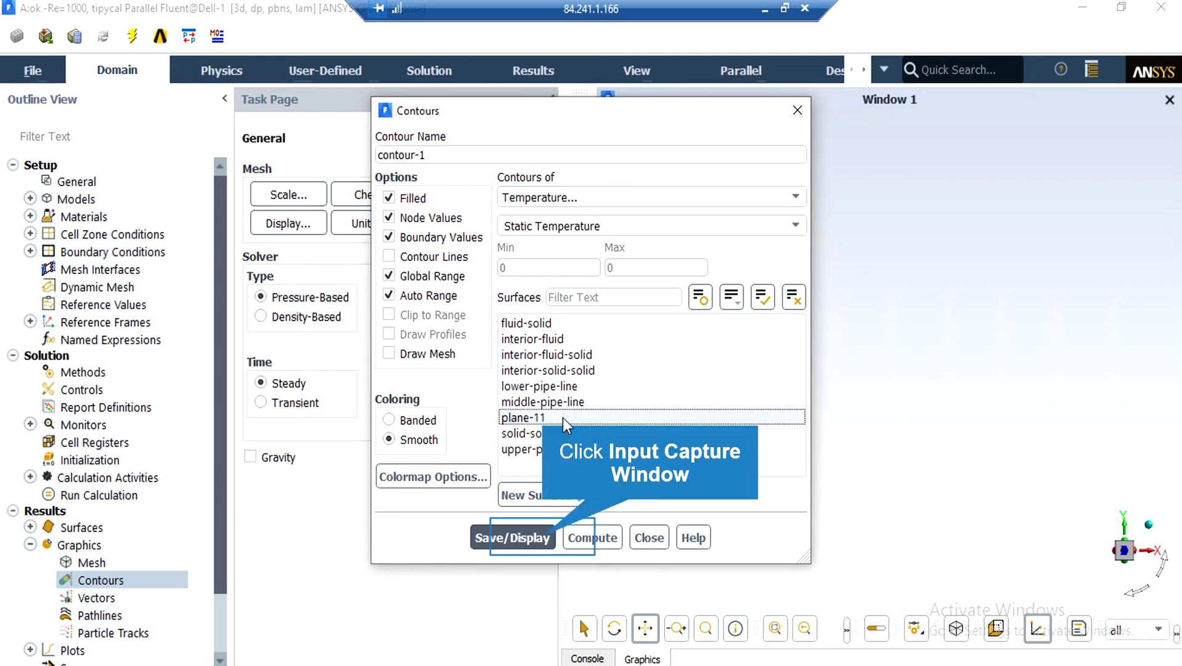
left_click(543, 536)
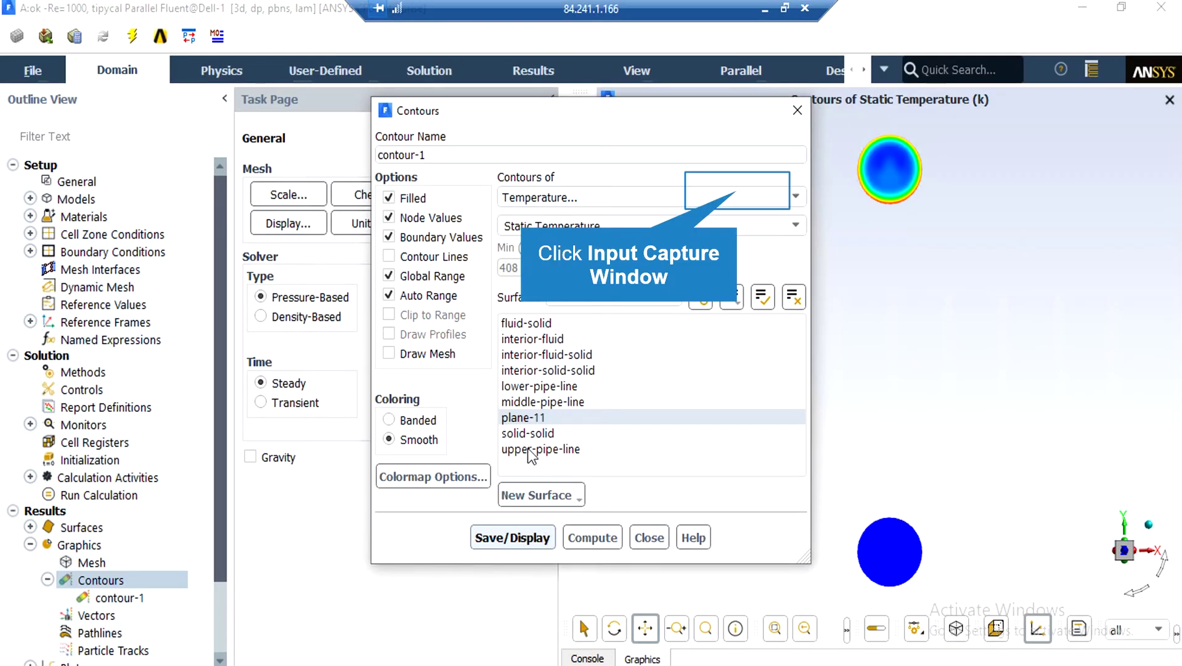
left_click(725, 196)
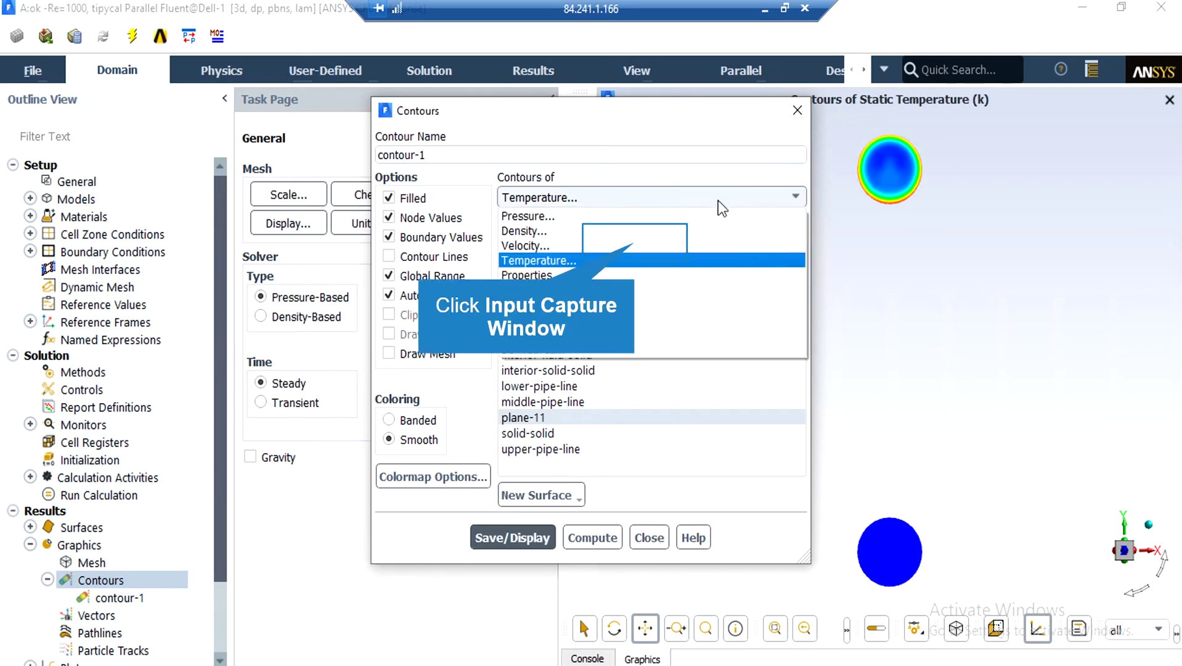
left_click(634, 244)
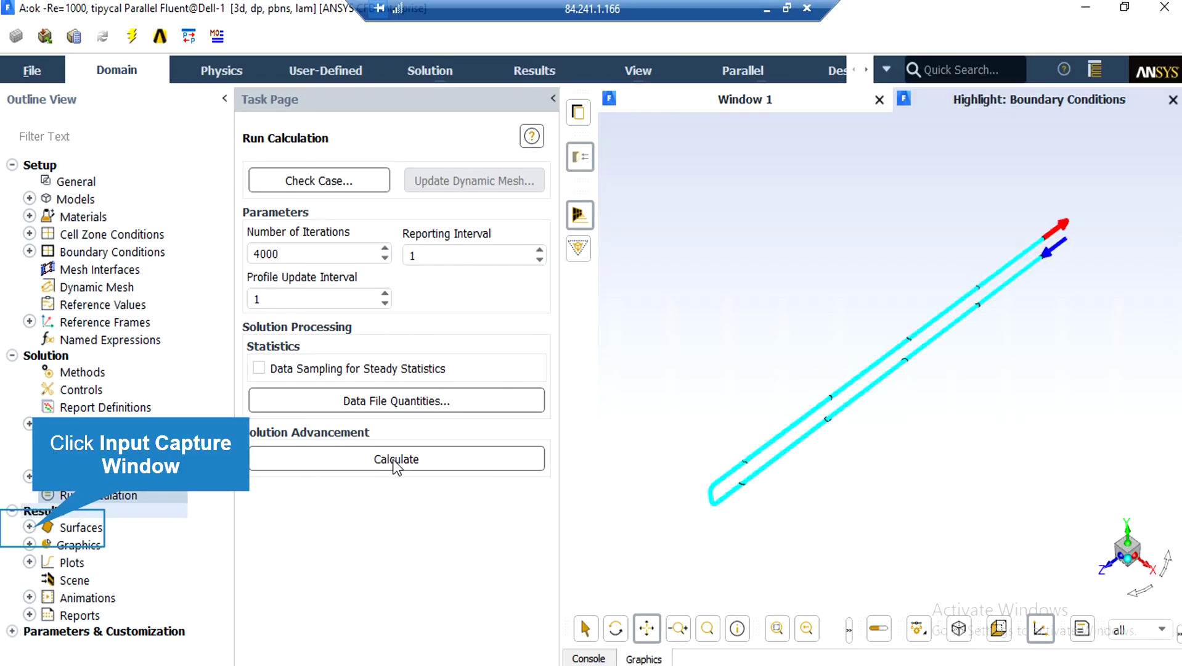
Step: Review the end points of the lower-pipe-line, middle-pipe-line and upper-pipe-line surfaces, and open the settings for a new Line/Rake surface
left_click(35, 528)
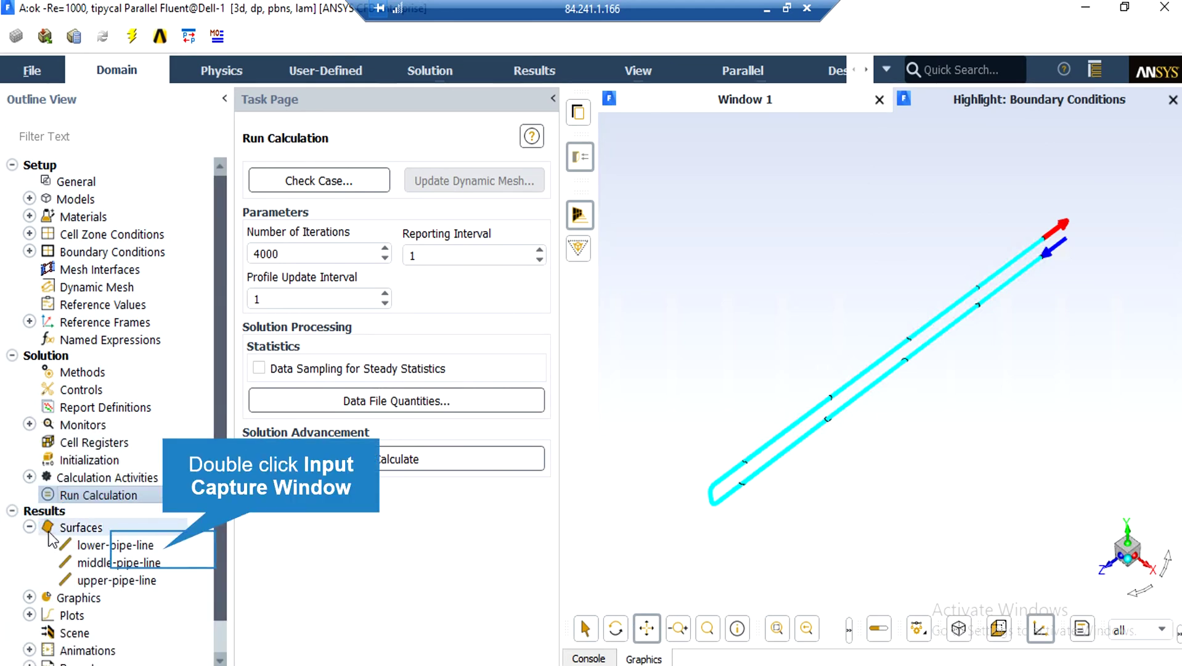
double_click(164, 545)
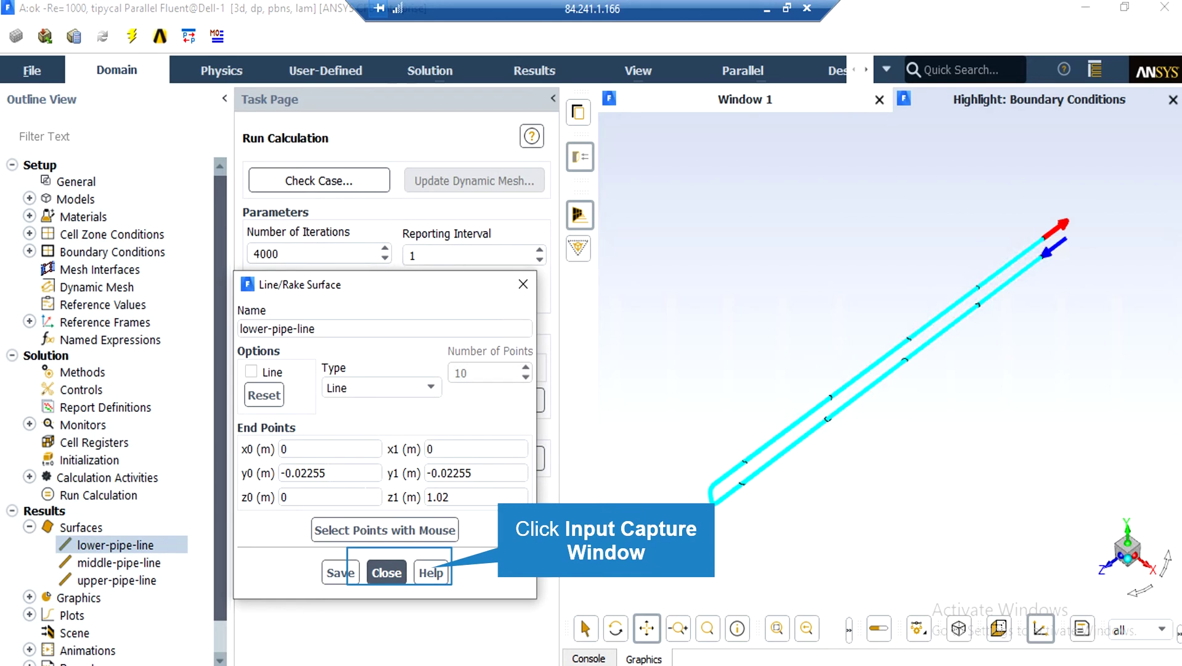
left_click(401, 567)
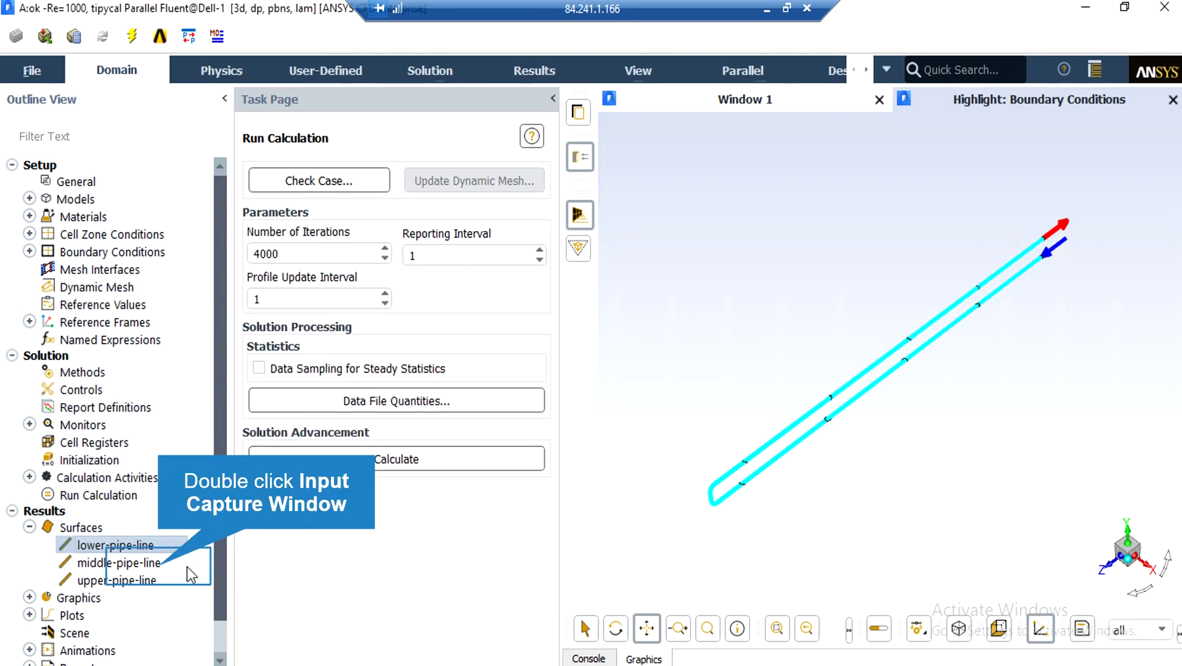
double_click(159, 566)
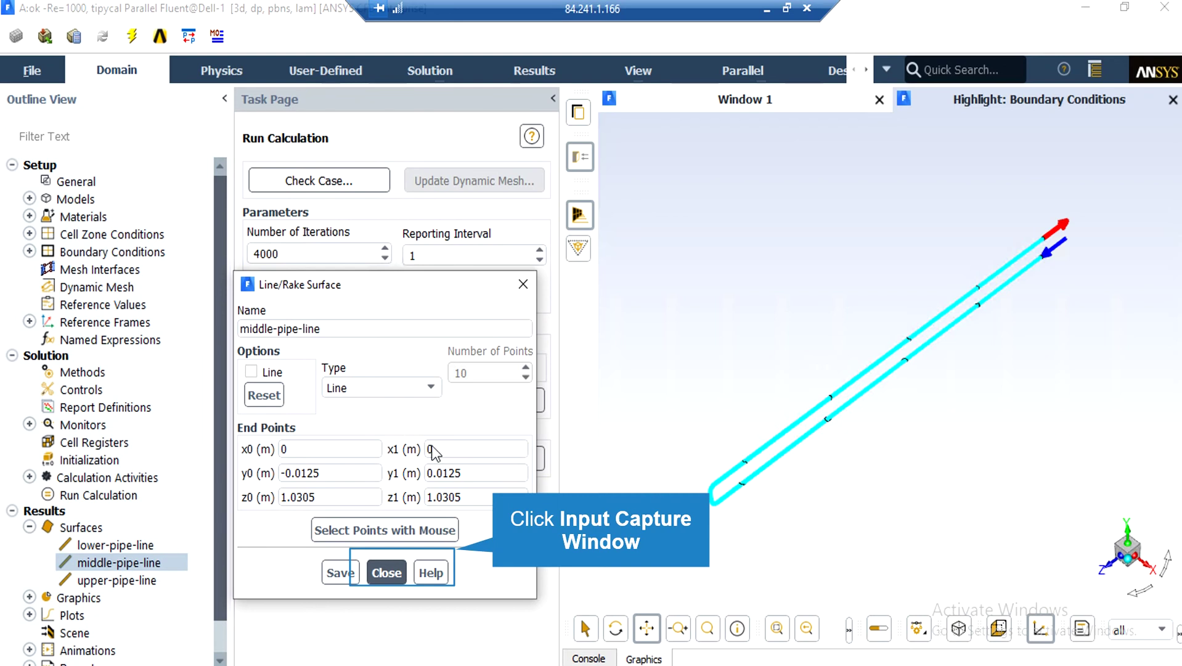
left_click(386, 573)
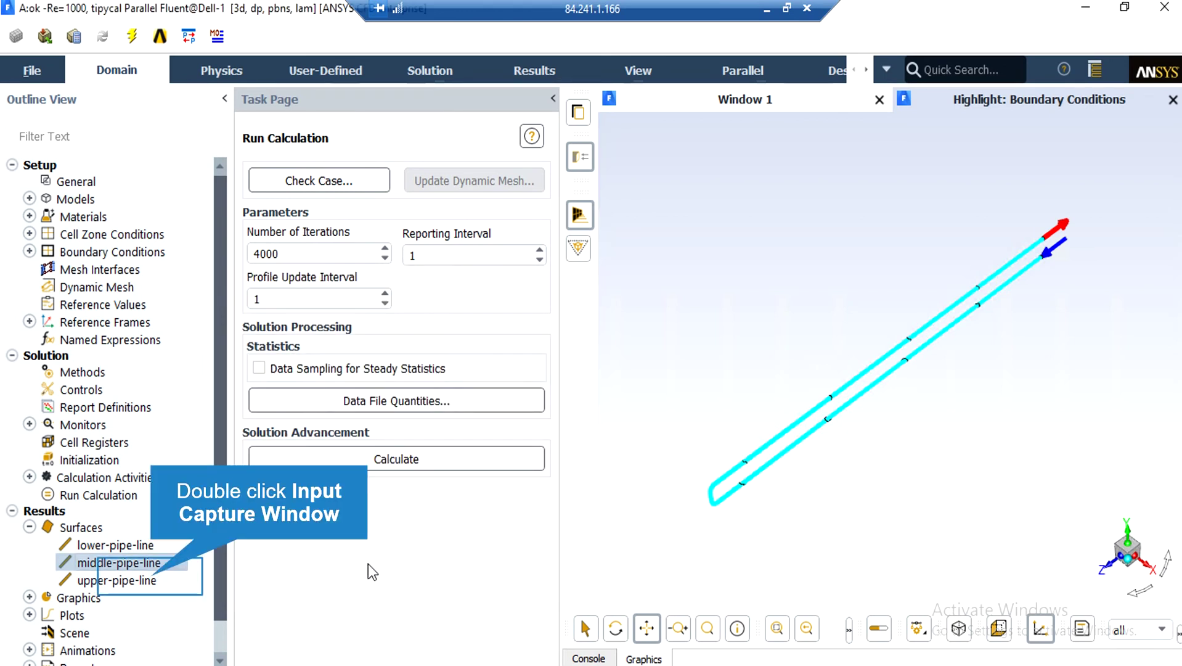
double_click(153, 580)
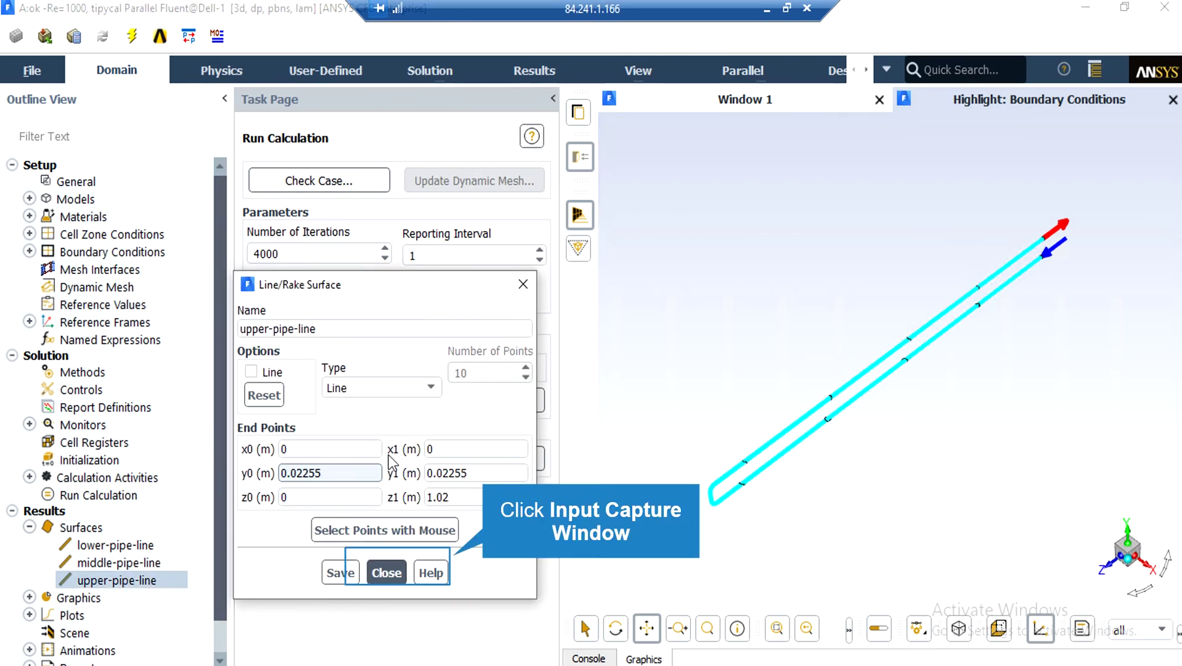
left_click(397, 572)
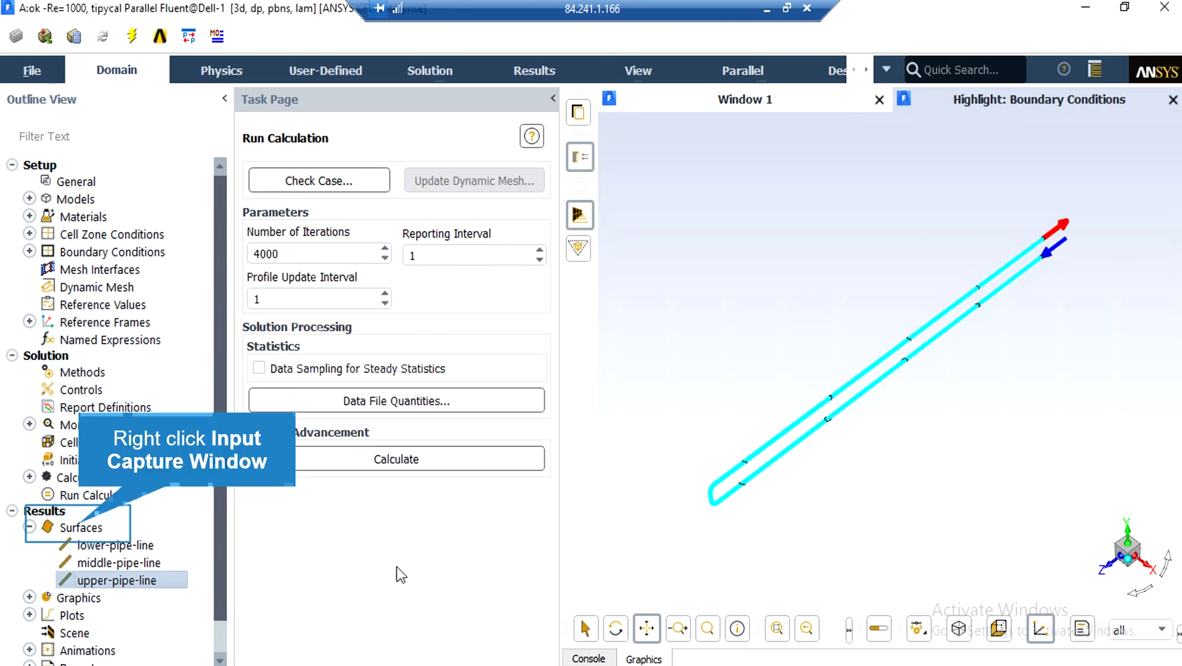
right_click(80, 527)
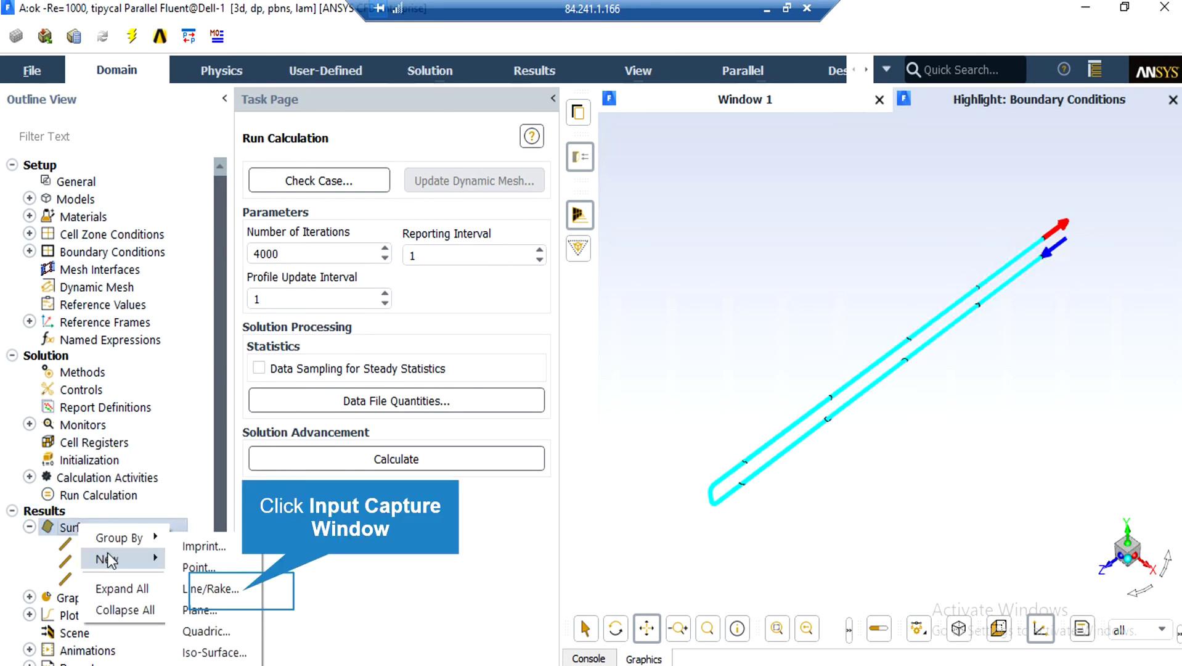
left_click(243, 590)
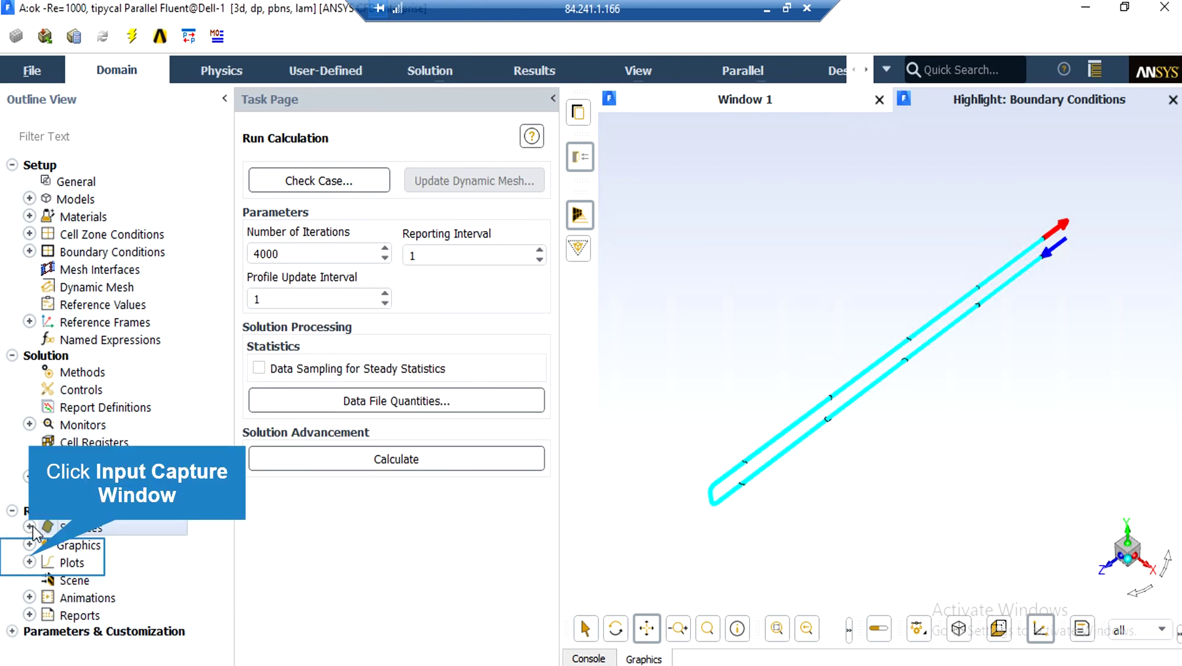
Step: Plot Static Temperature along the lower-pipe-line using its saved XY plot, and enable writing the plot data to a file
left_click(29, 562)
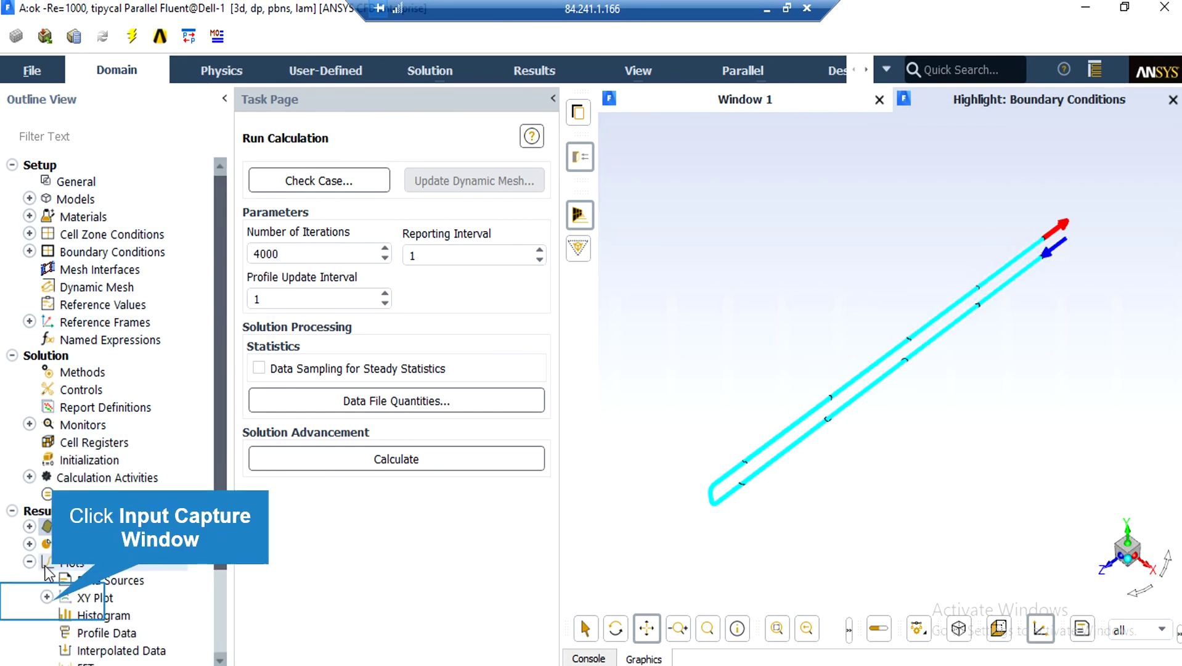
left_click(47, 597)
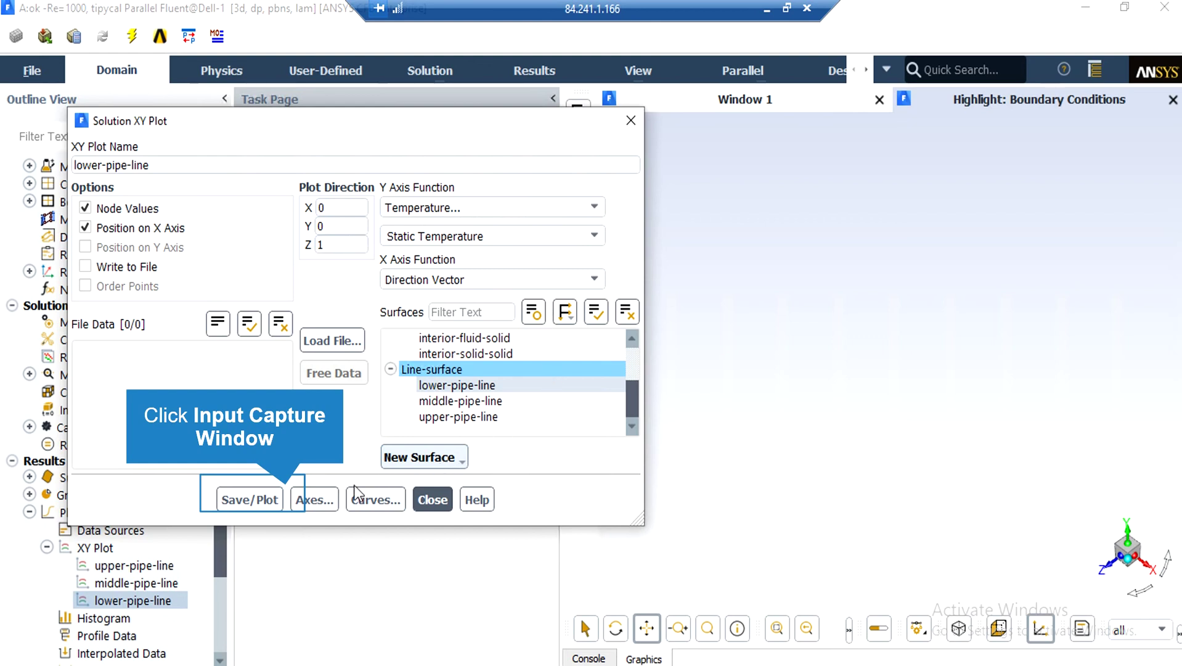
left_click(256, 500)
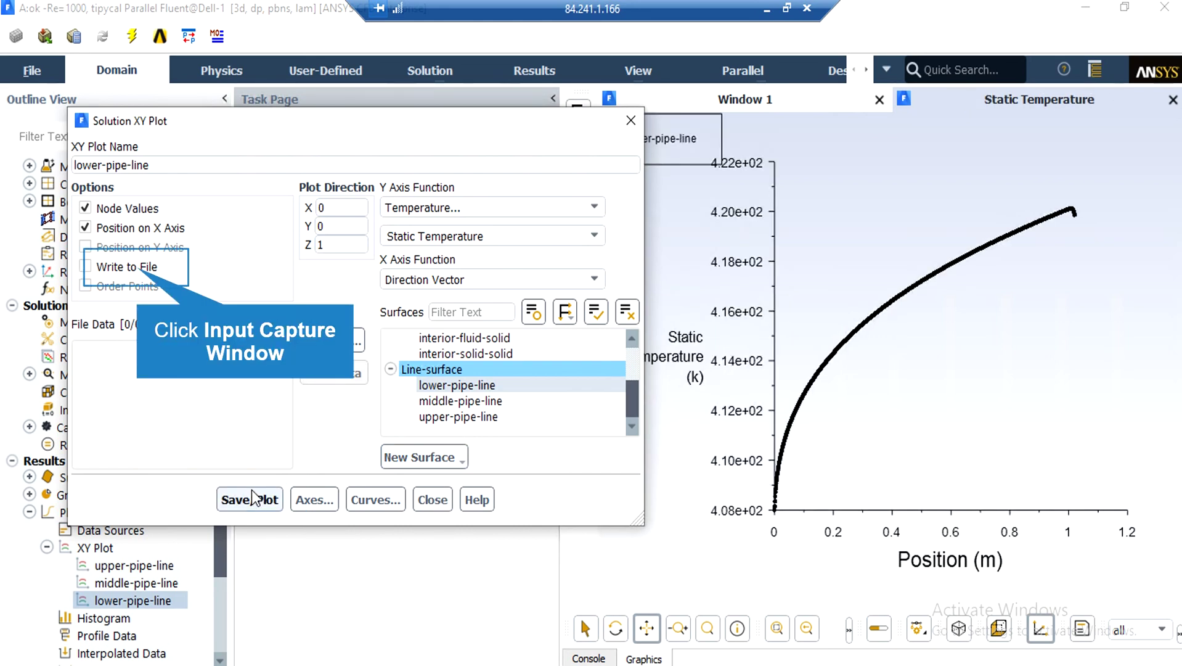
left_click(137, 269)
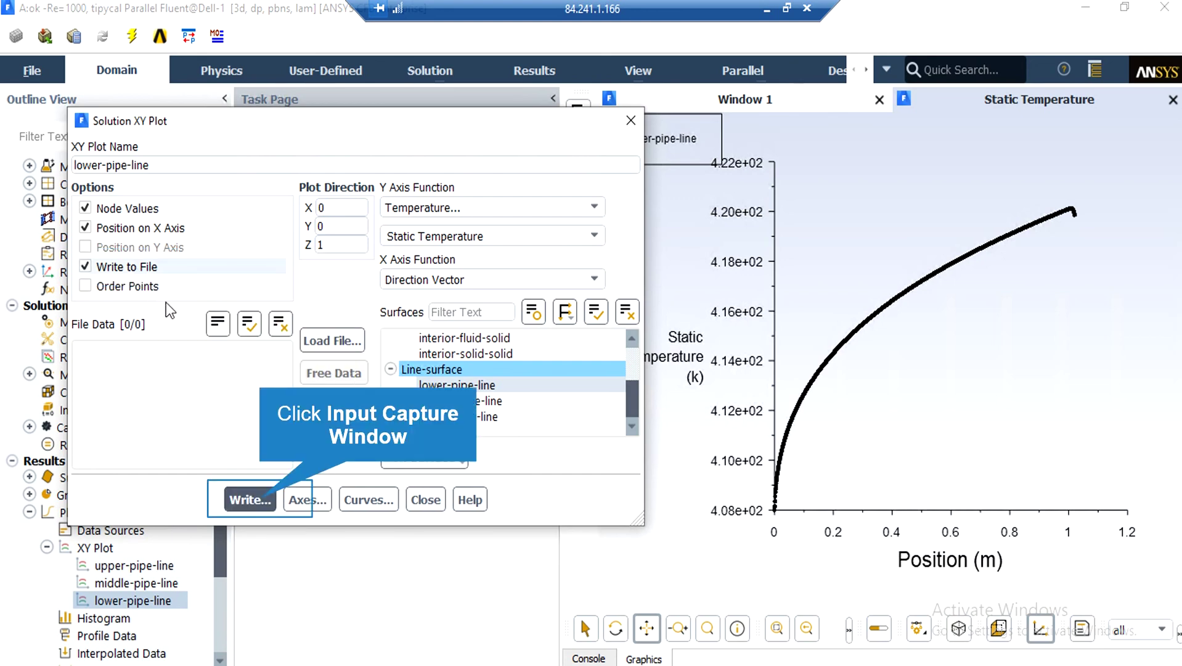
left_click(260, 498)
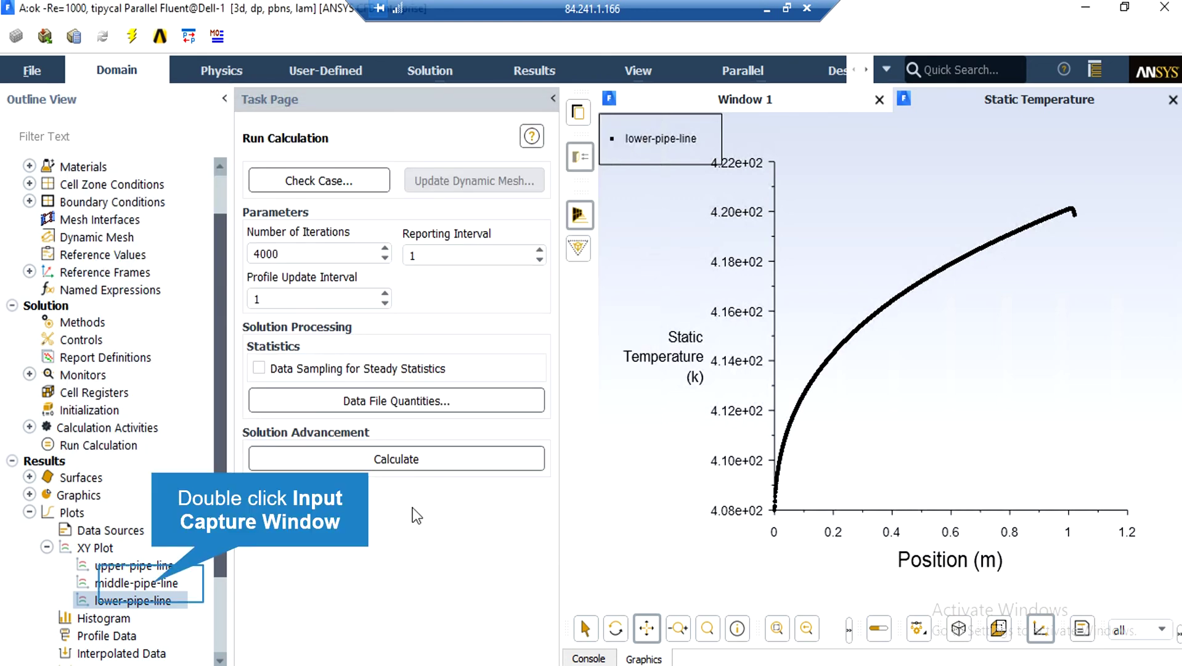
Step: Plot Static Temperature against position for the saved middle-pipe-line and upper-pipe-line XY plots
double_click(151, 583)
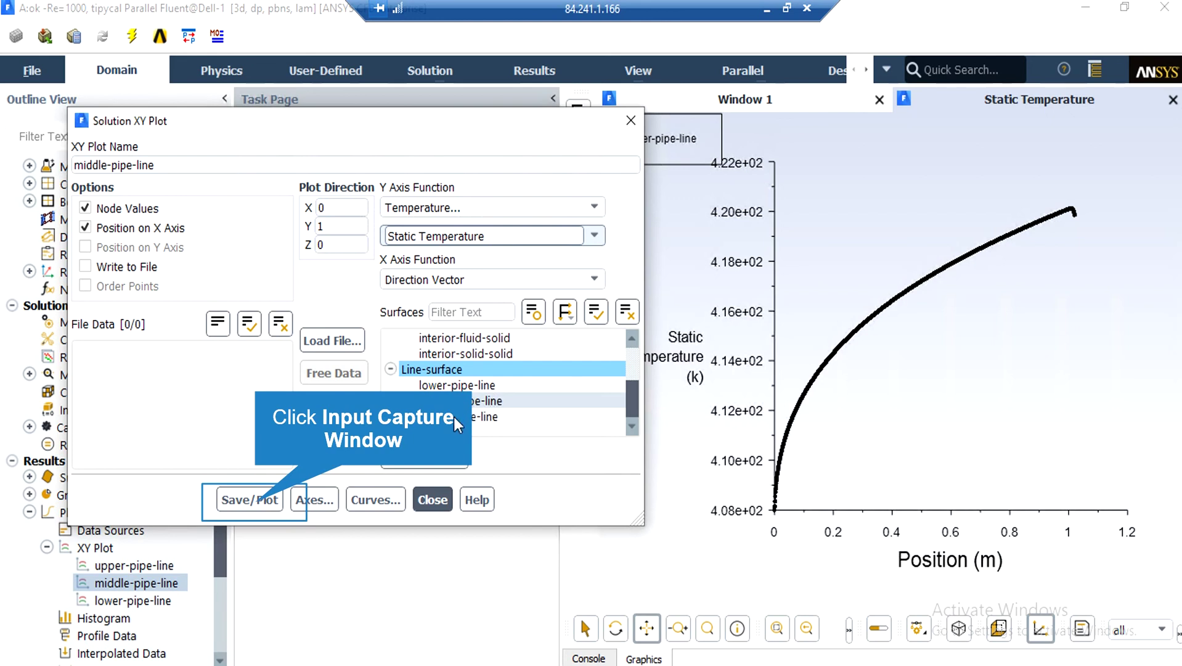
left_click(255, 503)
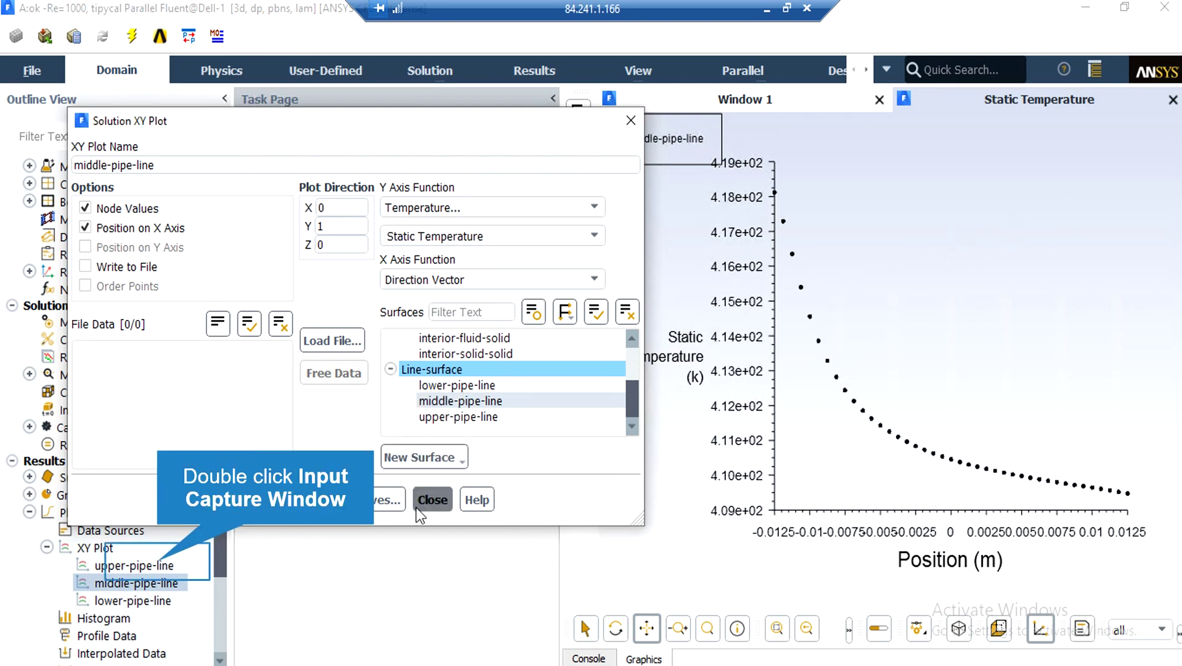
double_click(158, 563)
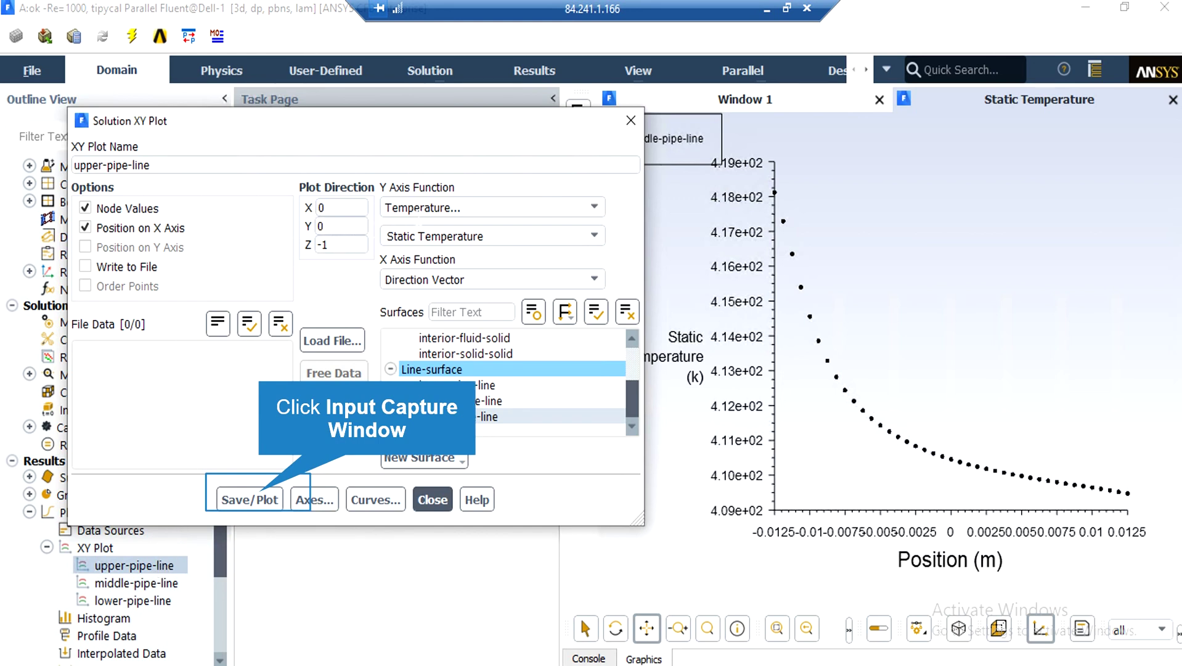
left_click(263, 501)
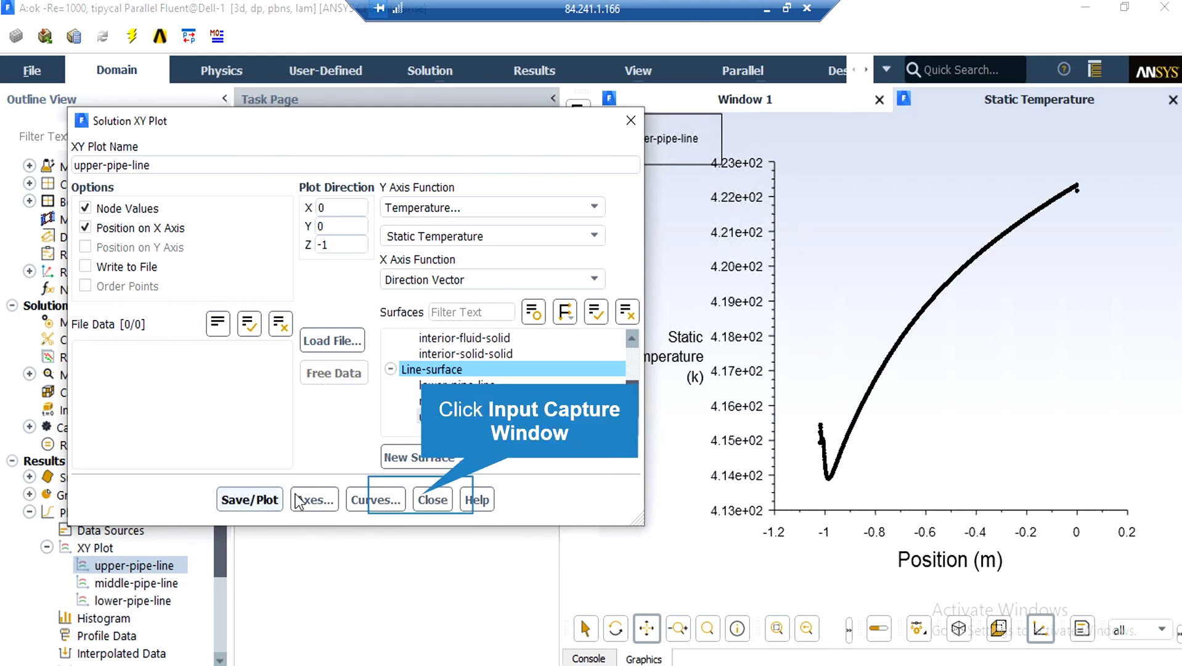